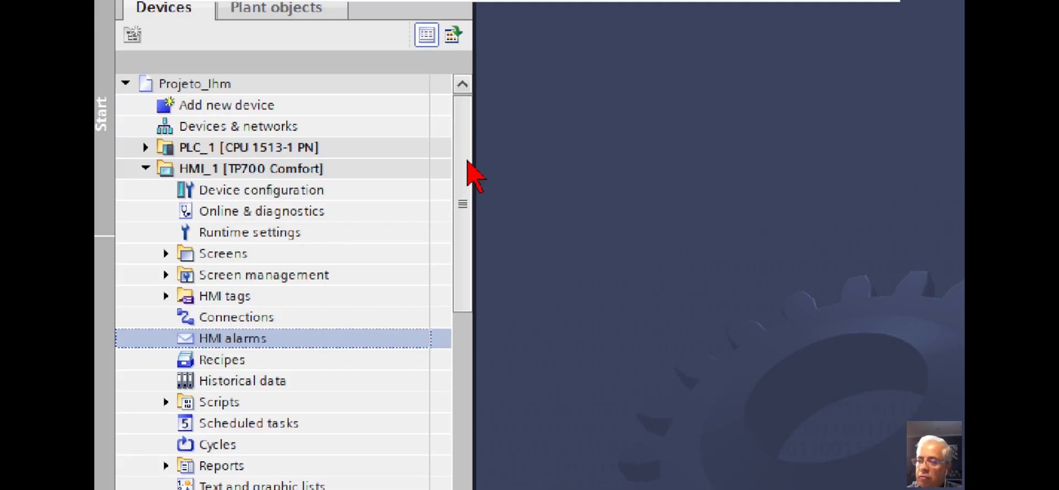
Step: Expand Languages & resources in the project and open the project languages settings
{"action": "left_click_drag", "start_coordinate": [305, 163], "coordinate": [305, 215]}
{"action": "left_click_drag", "start_coordinate": [470, 250], "coordinate": [470, 259]}
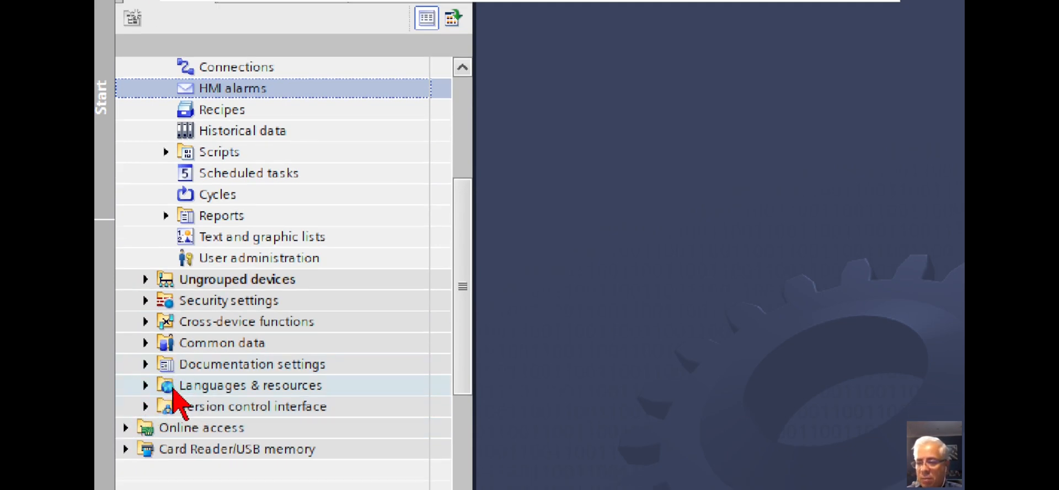
{"action": "left_click", "coordinate": [145, 385]}
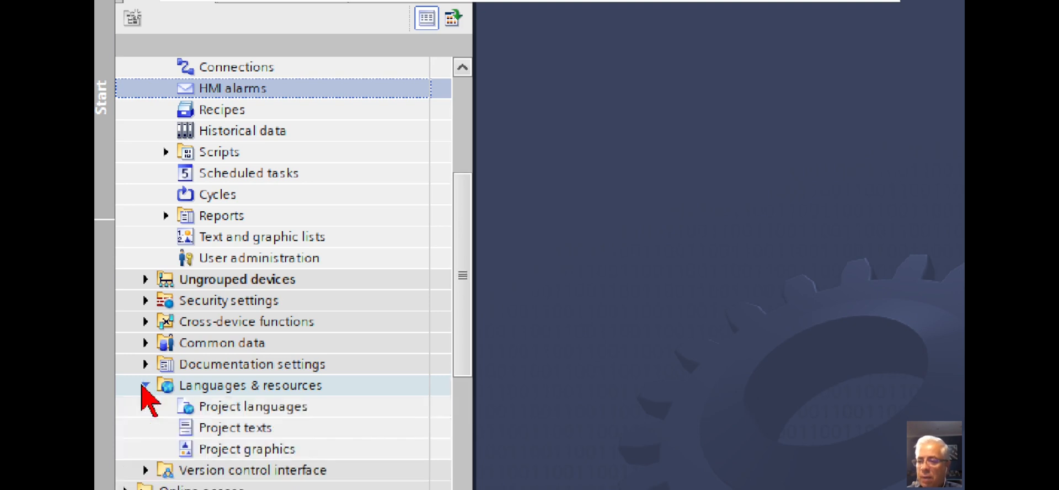
{"action": "left_click", "coordinate": [230, 410]}
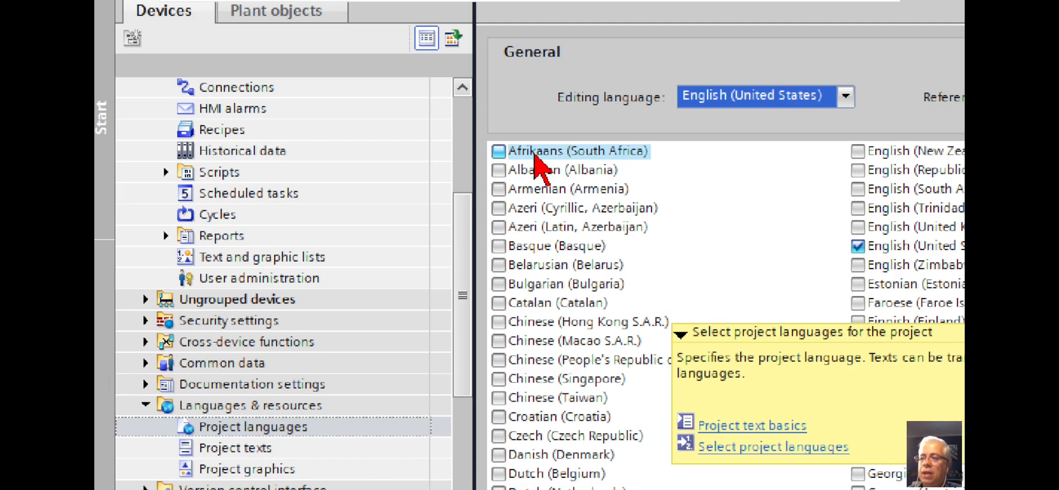
Step: Open the INICIAL screen of HMI_1 and look over its buttons, switch and language flags
{"action": "left_click", "coordinate": [426, 172]}
{"action": "scroll", "coordinate": [449, 202], "scroll_direction": "up", "scroll_amount": 3}
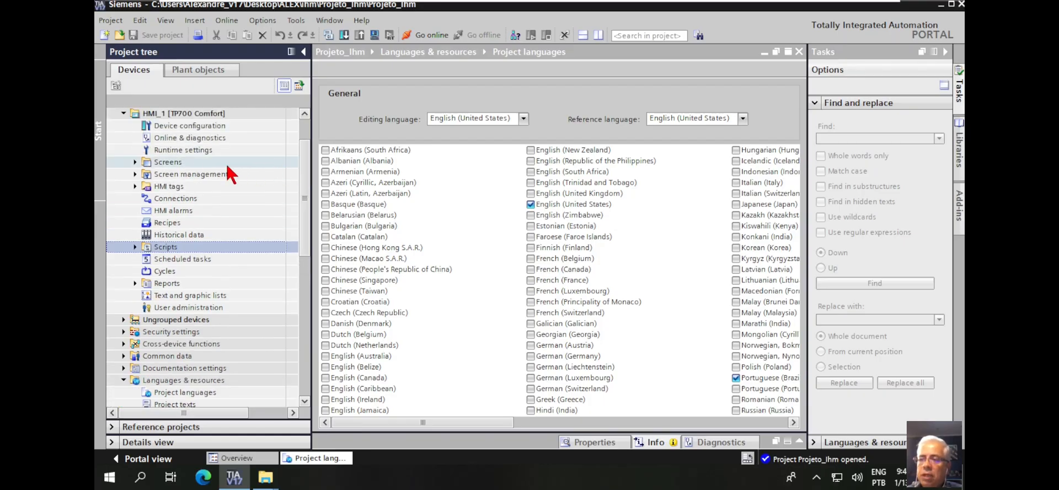
{"action": "left_click", "coordinate": [132, 162]}
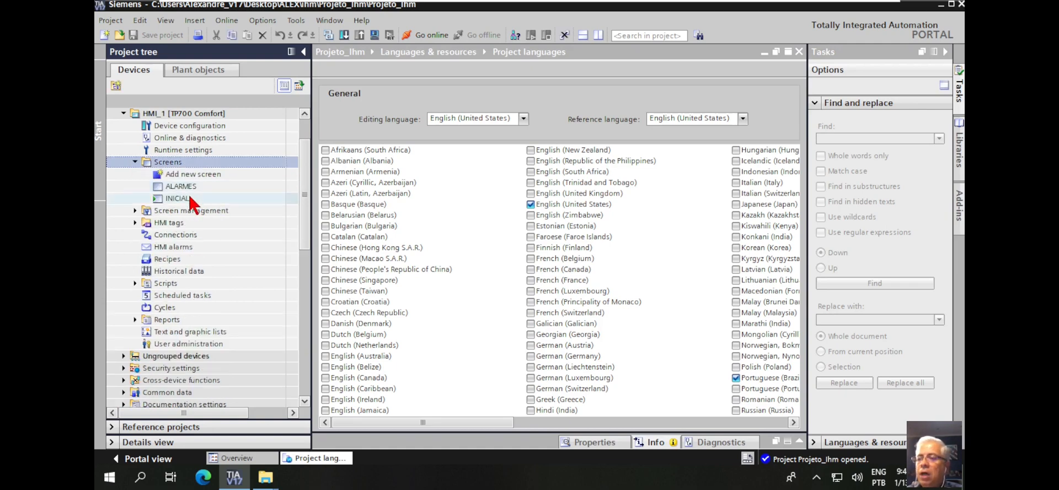
{"action": "left_click", "coordinate": [176, 202]}
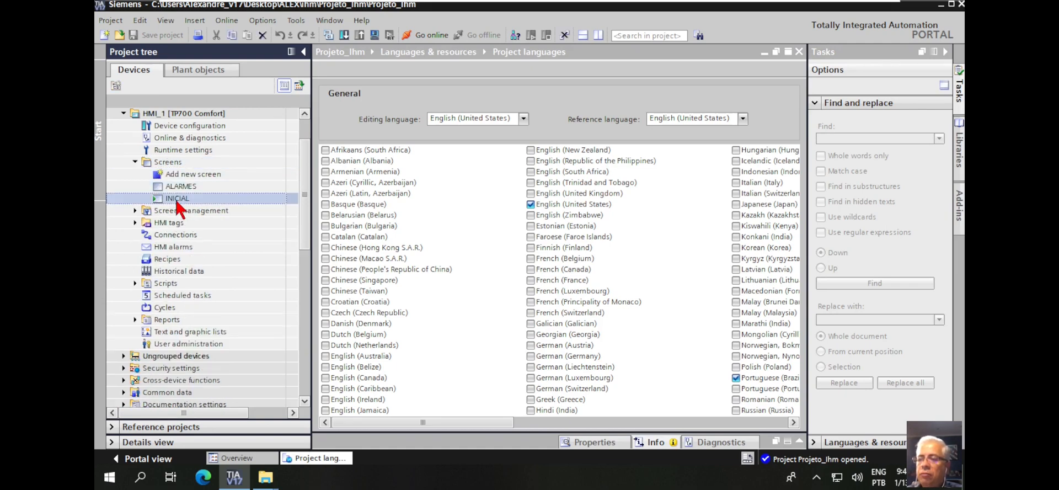
{"action": "double_click", "coordinate": [176, 198]}
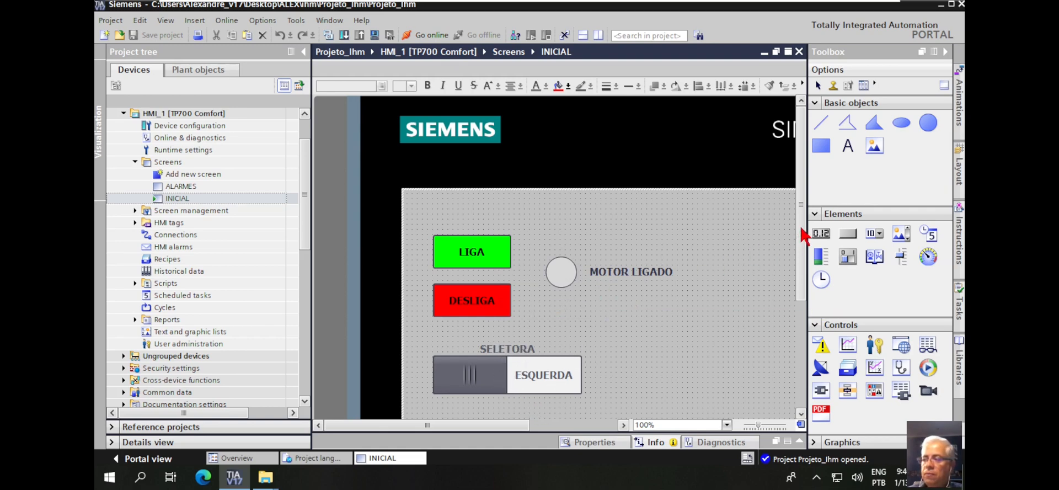
{"action": "left_click_drag", "start_coordinate": [800, 229], "coordinate": [800, 300]}
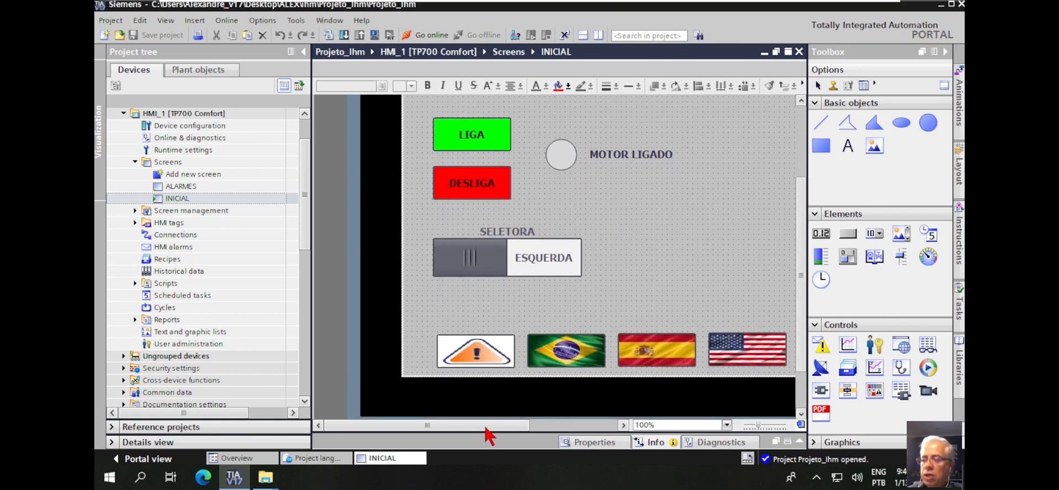
{"action": "left_click_drag", "start_coordinate": [484, 425], "coordinate": [524, 425]}
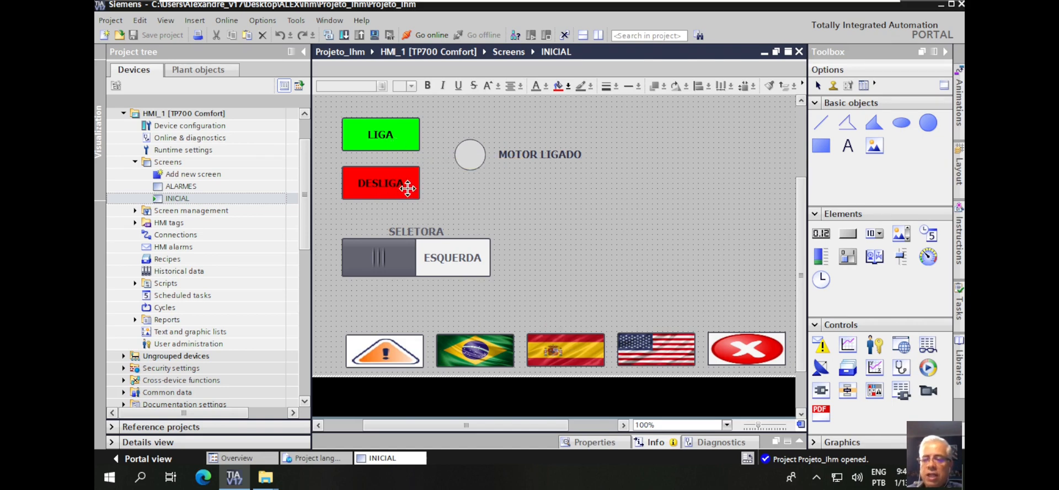
Step: Inspect the label texts of the LIGA and DESLIGA buttons and the SELETORA switch in their general properties
{"action": "left_click", "coordinate": [383, 133]}
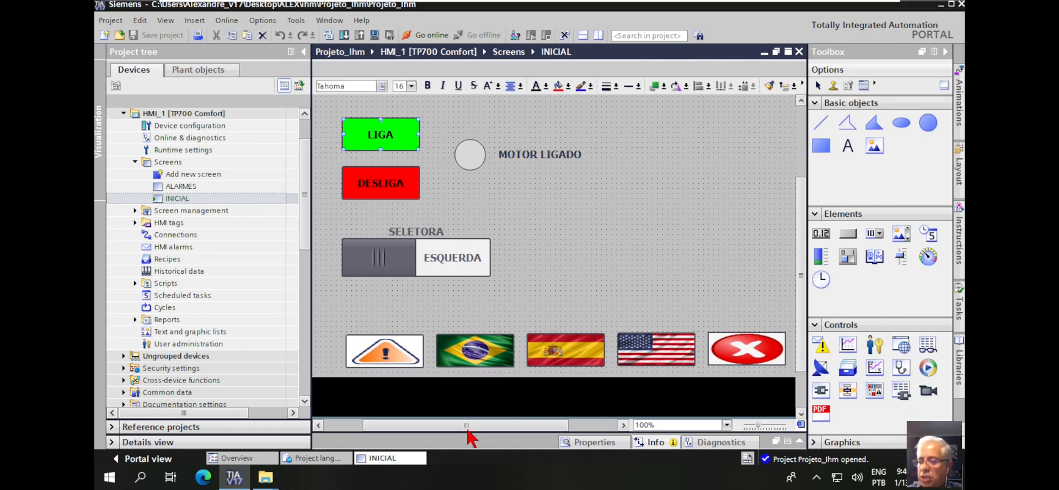
{"action": "left_click_drag", "start_coordinate": [468, 434], "coordinate": [466, 405]}
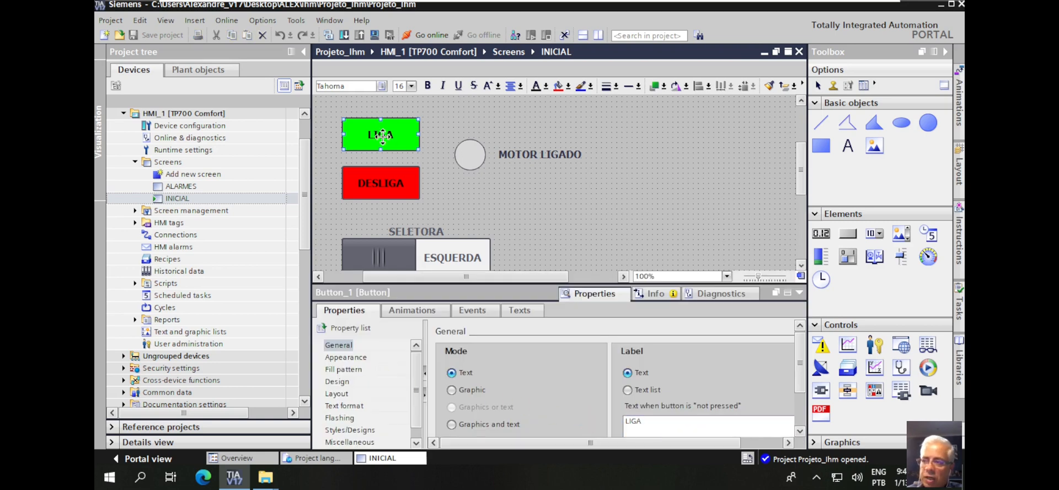
{"action": "left_click", "coordinate": [403, 185]}
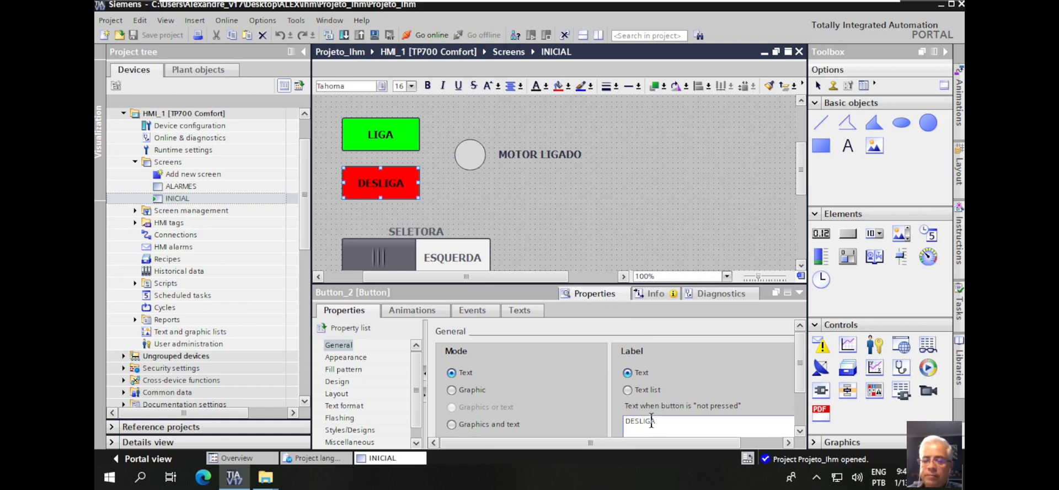
{"action": "left_click", "coordinate": [428, 260]}
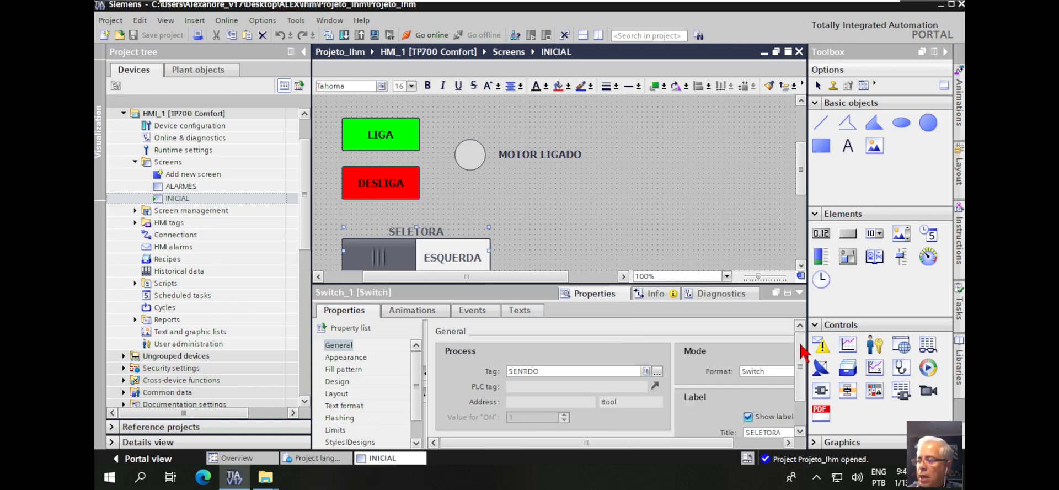
{"action": "scroll", "coordinate": [803, 359], "scroll_direction": "down", "scroll_amount": 3}
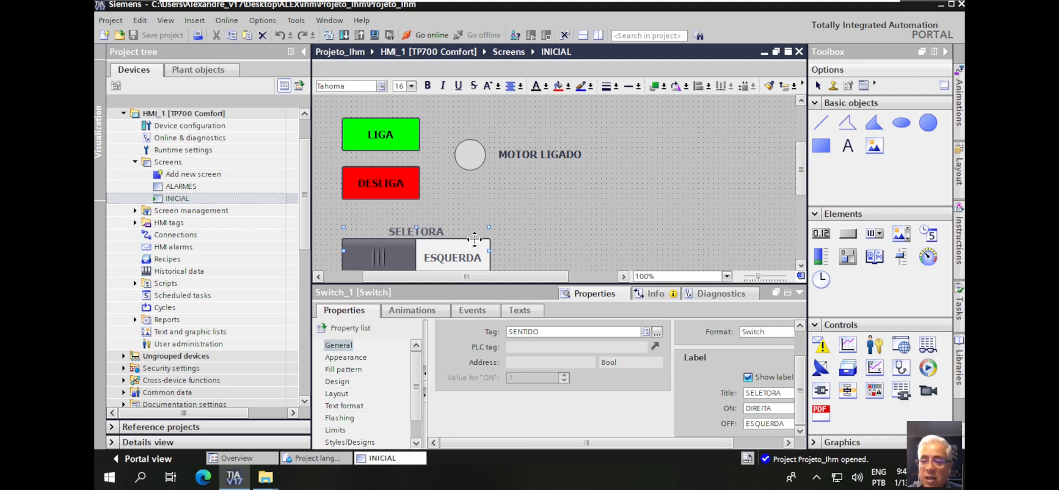
Step: Open the HMI alarms of HMI_1 and review the discrete alarm's text
{"action": "left_click", "coordinate": [176, 247]}
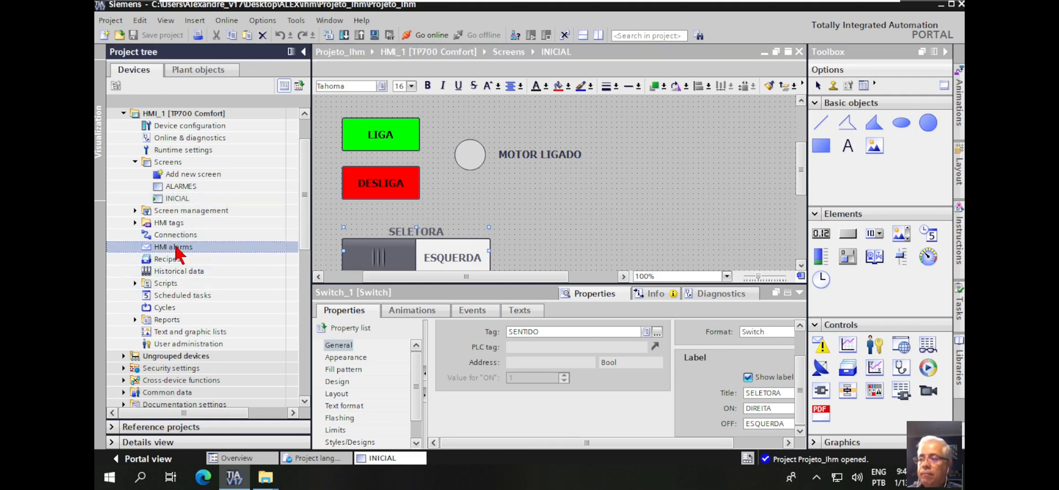
{"action": "double_click", "coordinate": [176, 247]}
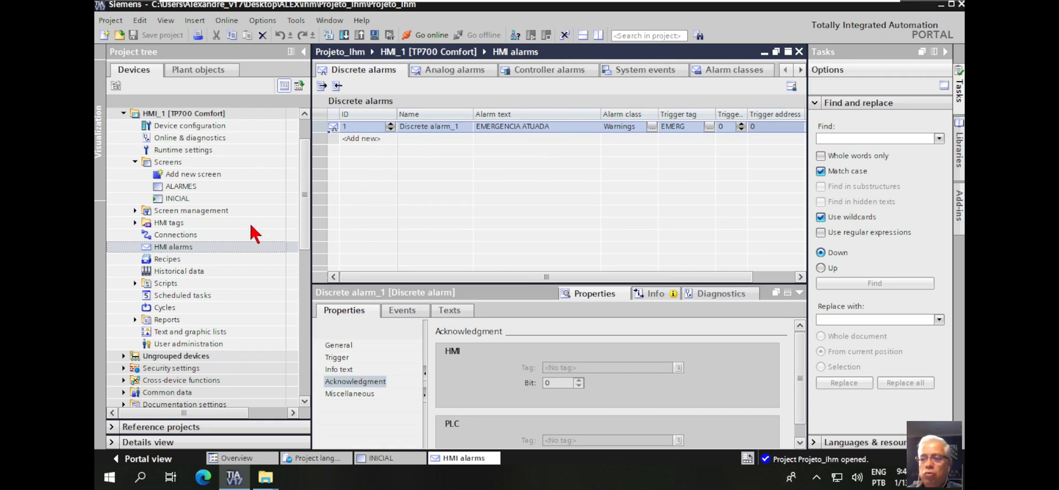
{"action": "left_click_drag", "start_coordinate": [307, 224], "coordinate": [308, 182]}
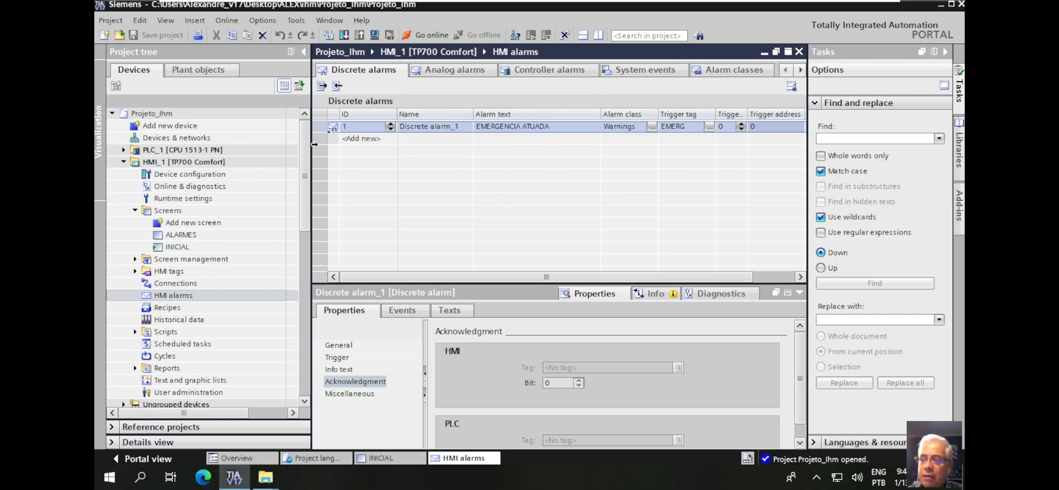
Step: Reopen the project languages and review which languages are enabled, from English through Portuguese and Spanish
{"action": "left_click_drag", "start_coordinate": [305, 148], "coordinate": [300, 221]}
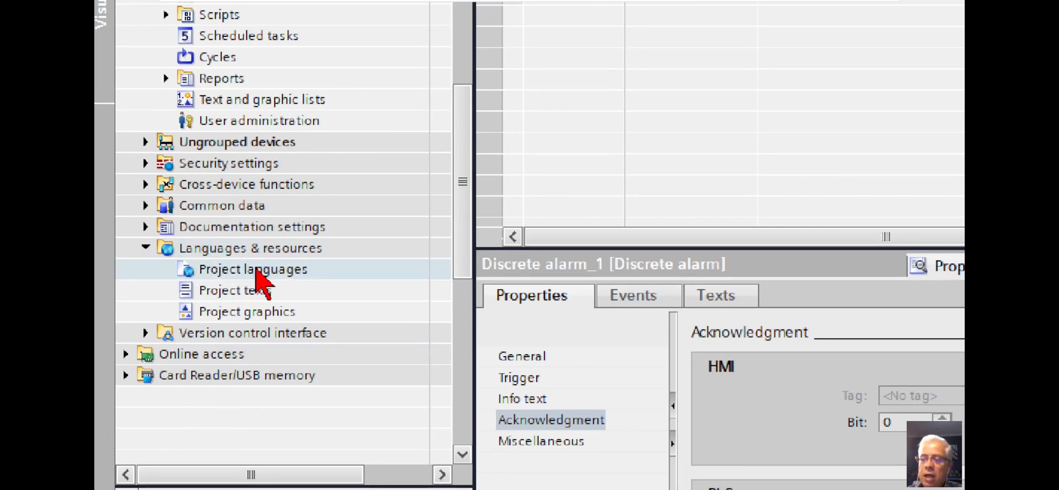
{"action": "double_click", "coordinate": [235, 273]}
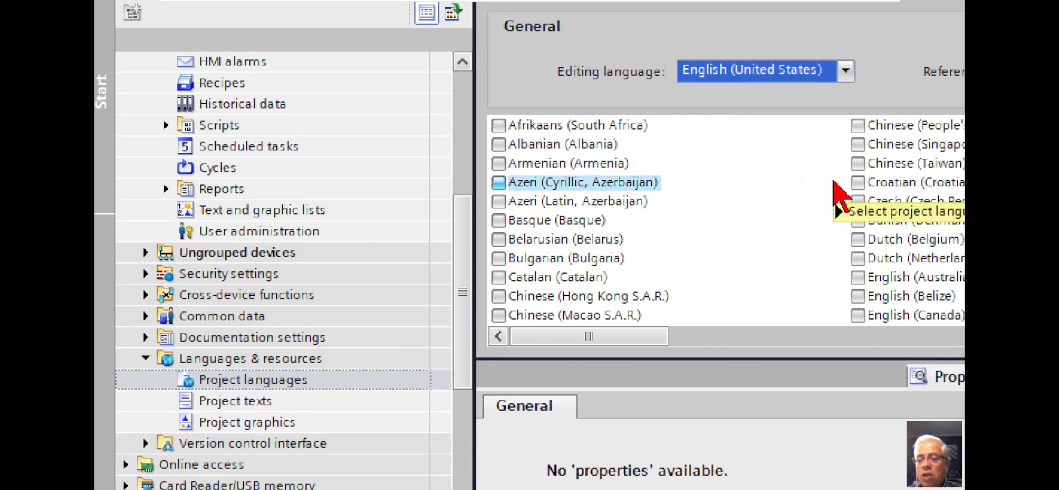
{"action": "mouse_move", "coordinate": [834, 181]}
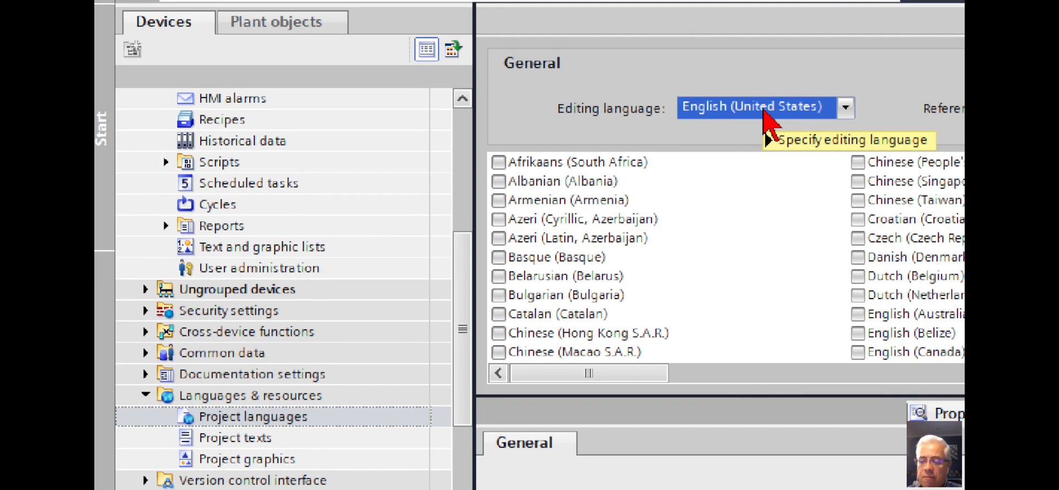
{"action": "mouse_move", "coordinate": [749, 110]}
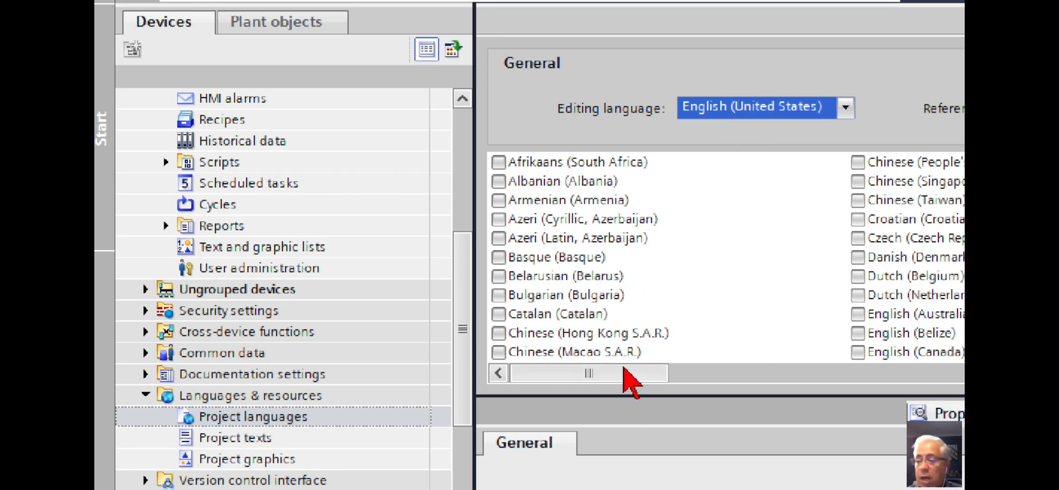
{"action": "left_click_drag", "start_coordinate": [624, 368], "coordinate": [1058, 375]}
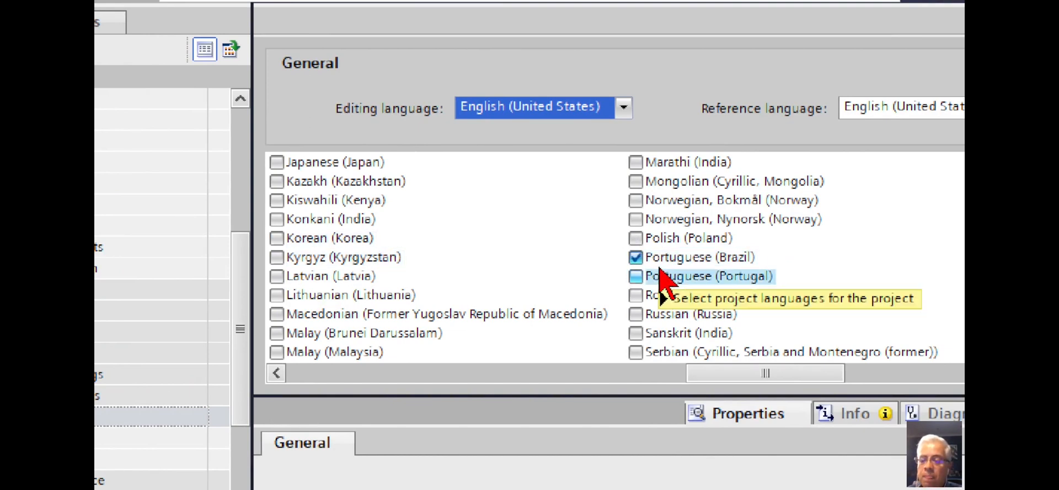
{"action": "mouse_move", "coordinate": [665, 280]}
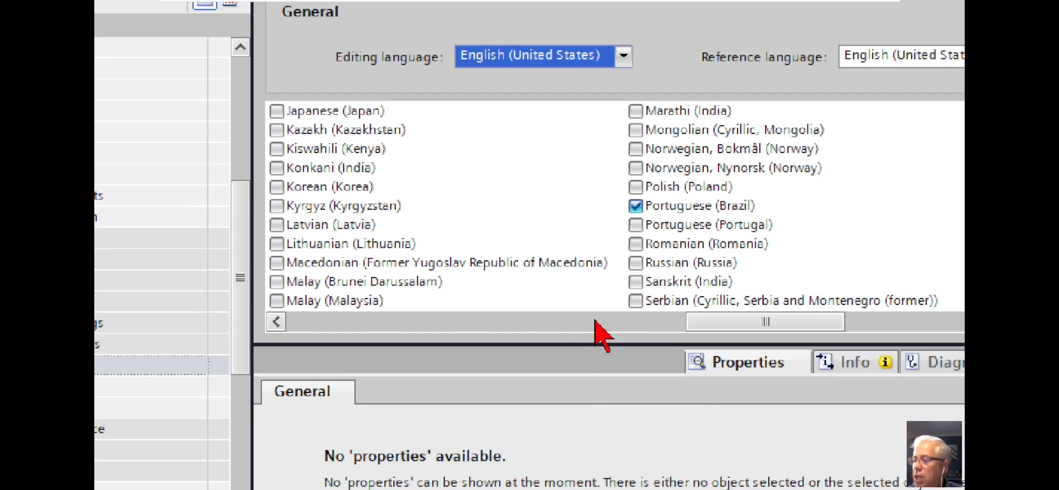
{"action": "left_click_drag", "start_coordinate": [767, 316], "coordinate": [853, 320]}
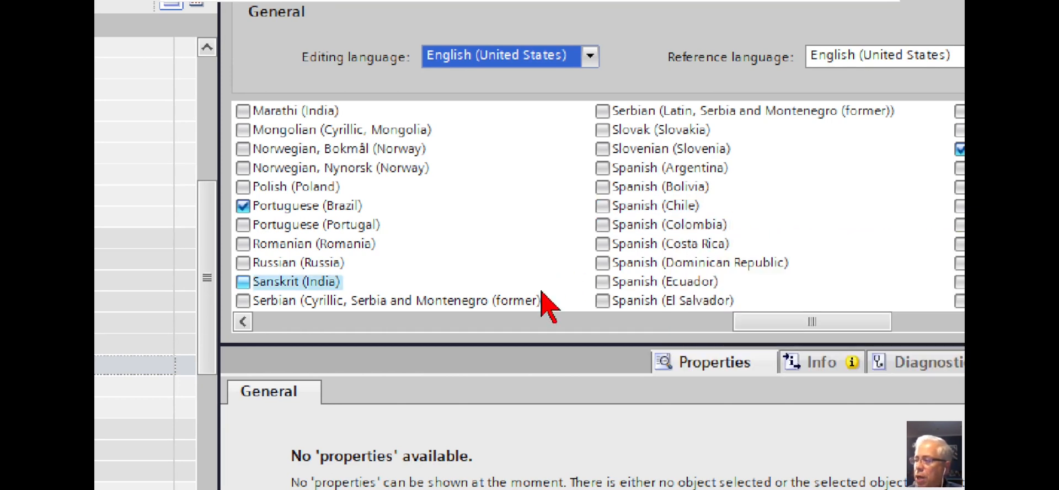
{"action": "left_click_drag", "start_coordinate": [799, 325], "coordinate": [851, 319]}
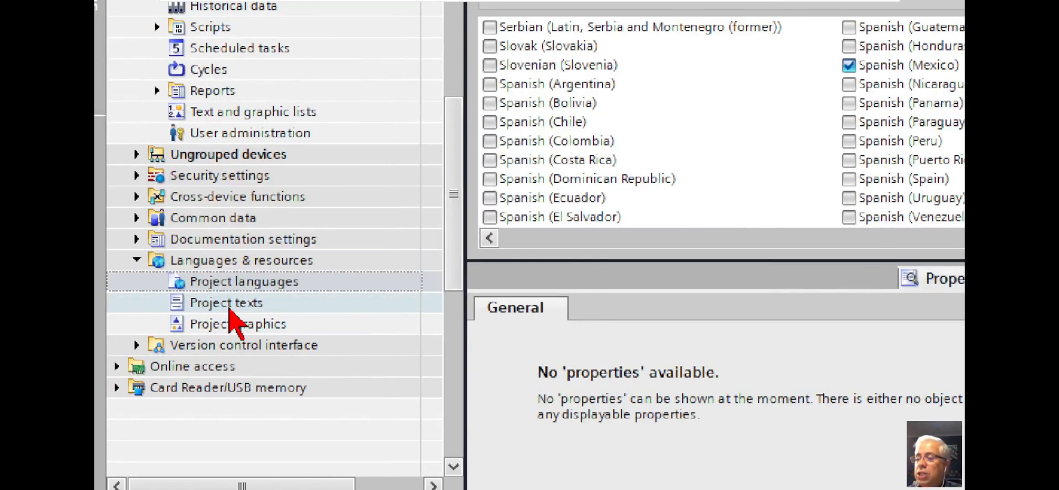
Step: Open the project texts and locate the LIGA entry among the user texts
{"action": "left_click", "coordinate": [229, 304]}
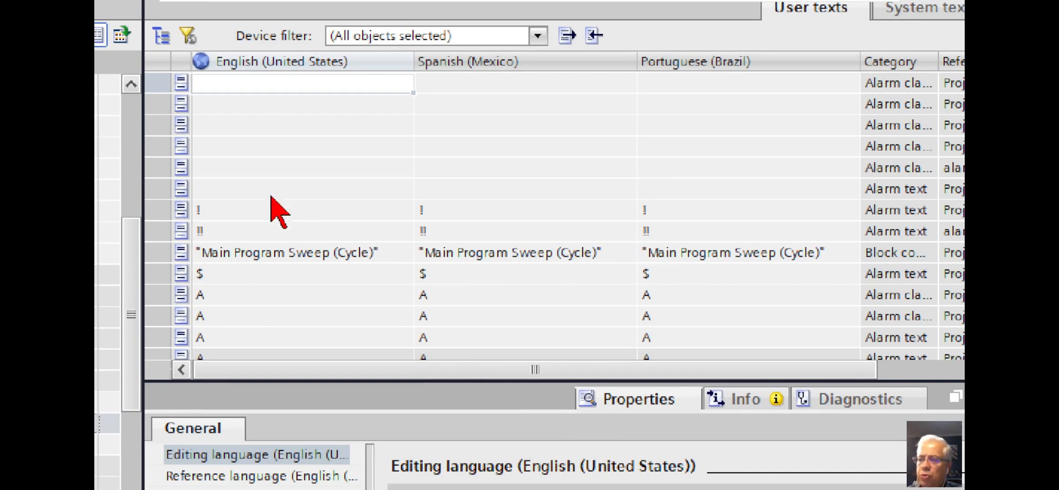
{"action": "left_click", "coordinate": [271, 196]}
{"action": "scroll", "coordinate": [279, 210], "scroll_direction": "down", "scroll_amount": 10}
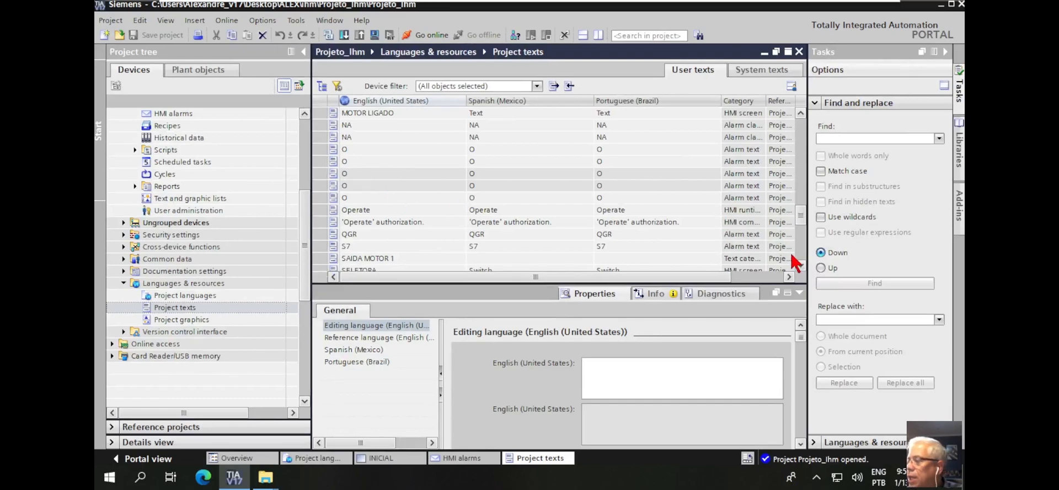
{"action": "left_click", "coordinate": [801, 266]}
{"action": "left_click", "coordinate": [801, 266]}
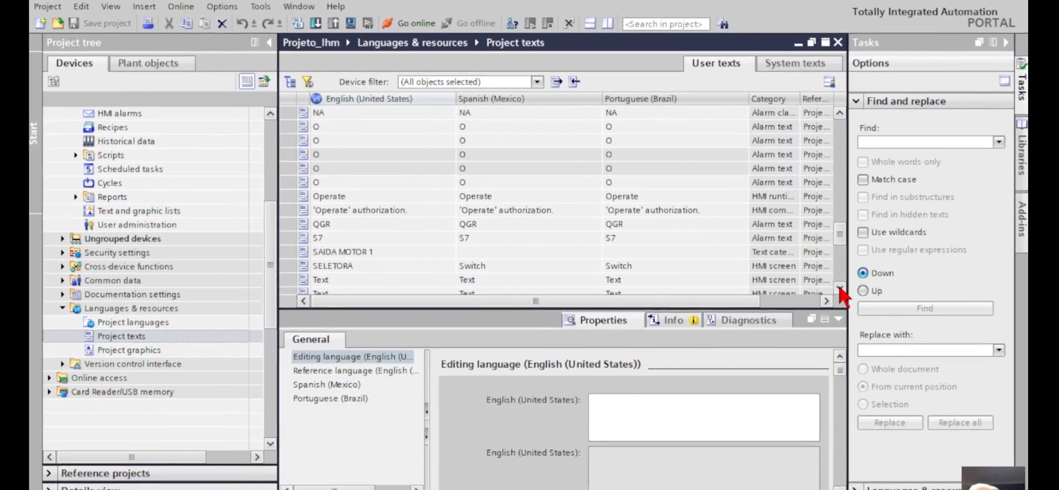
{"action": "left_click", "coordinate": [840, 288]}
{"action": "left_click", "coordinate": [840, 288]}
{"action": "left_click", "coordinate": [839, 288]}
{"action": "left_click", "coordinate": [840, 288]}
{"action": "left_click", "coordinate": [839, 287]}
{"action": "left_click", "coordinate": [840, 288]}
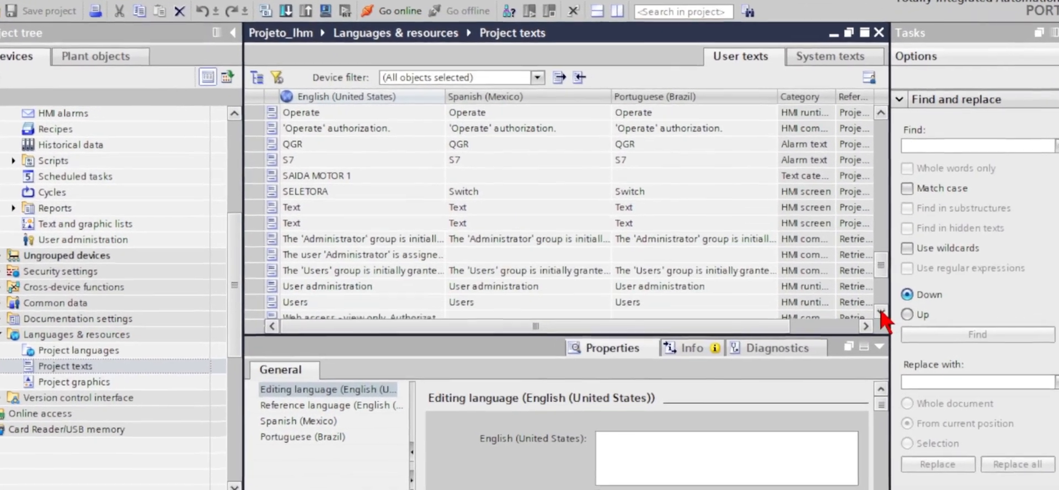
{"action": "left_click", "coordinate": [840, 288]}
{"action": "left_click", "coordinate": [839, 288]}
{"action": "scroll", "coordinate": [896, 237], "scroll_direction": "up", "scroll_amount": 7}
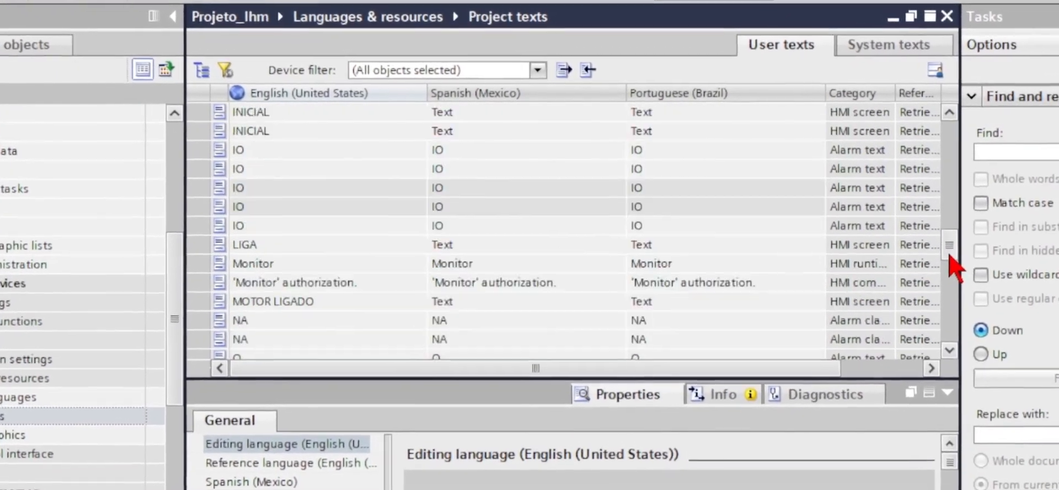
{"action": "scroll", "coordinate": [954, 267], "scroll_direction": "up", "scroll_amount": 1}
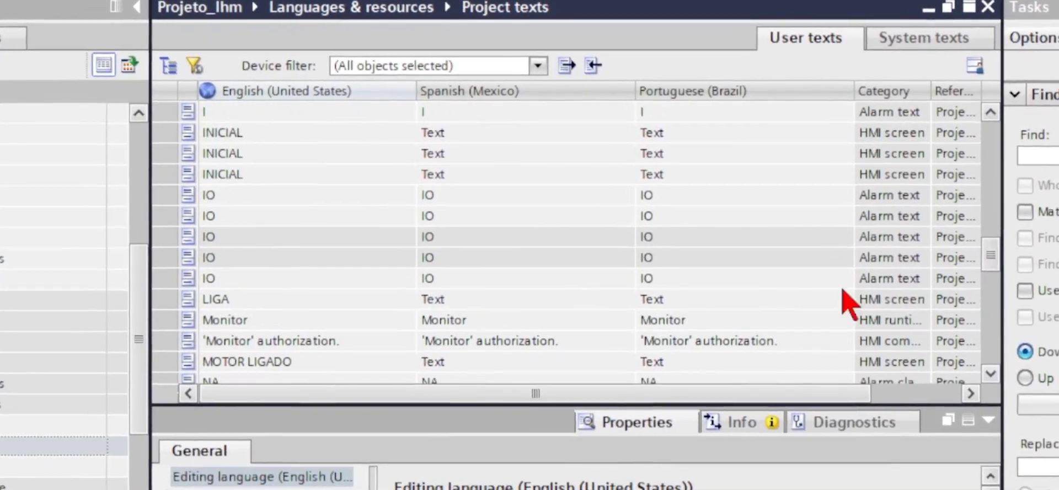
Step: Set the English (United States) text of the LIGA entry to ON
{"action": "left_click", "coordinate": [274, 303]}
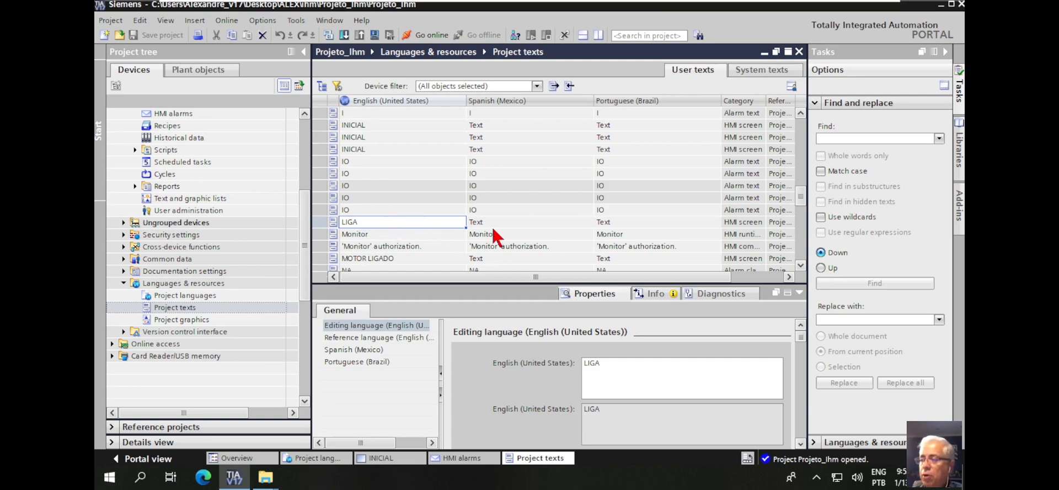
{"action": "left_click", "coordinate": [423, 220]}
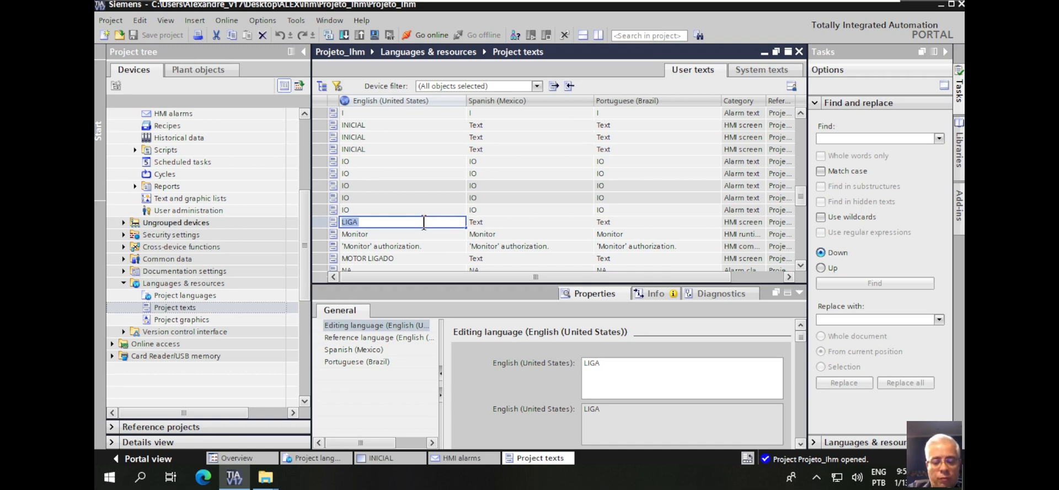
{"action": "type", "text": "ON"}
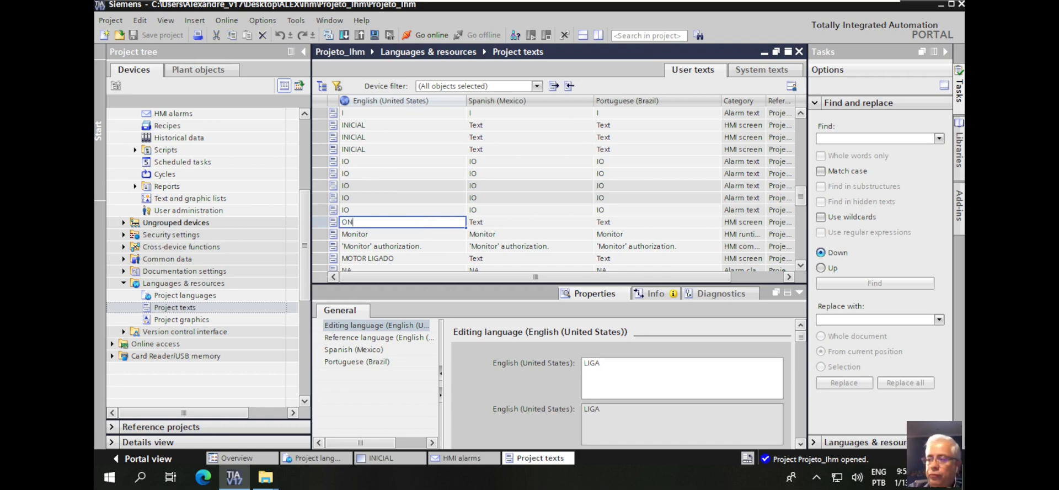
Step: Set the Spanish (Mexico) text of the ON entry to ENCEDER and its Portuguese (Brazil) text to LIGA
{"action": "double_click", "coordinate": [487, 223]}
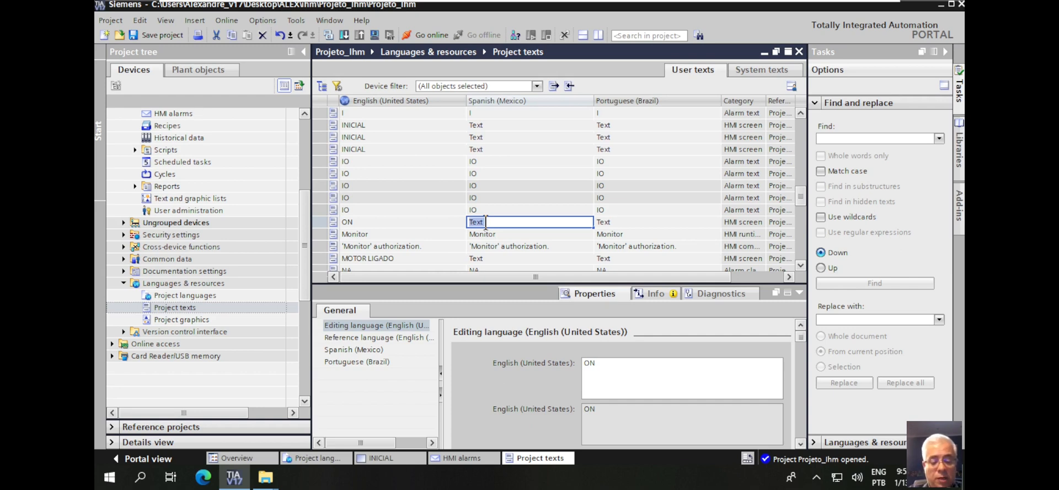
{"action": "type", "text": "ENCEDER"}
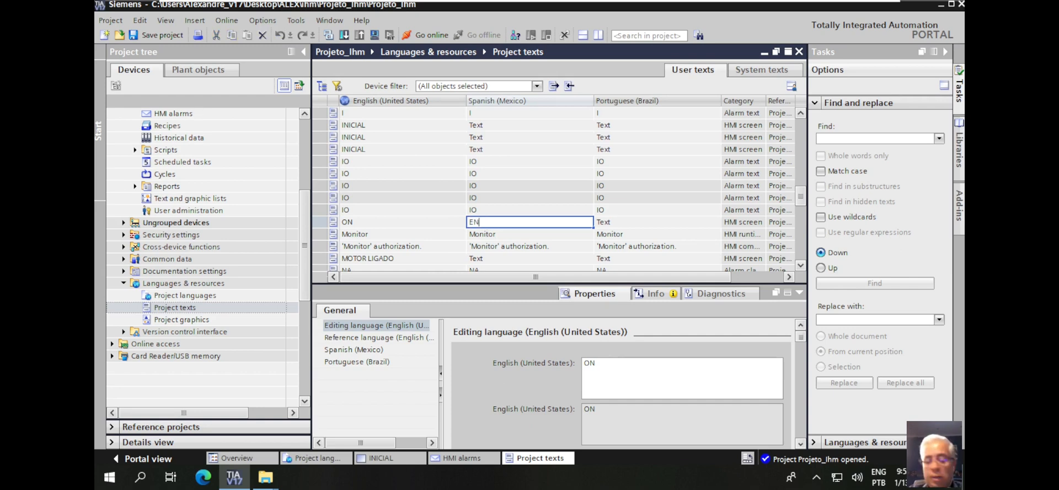
{"action": "left_click", "coordinate": [610, 221]}
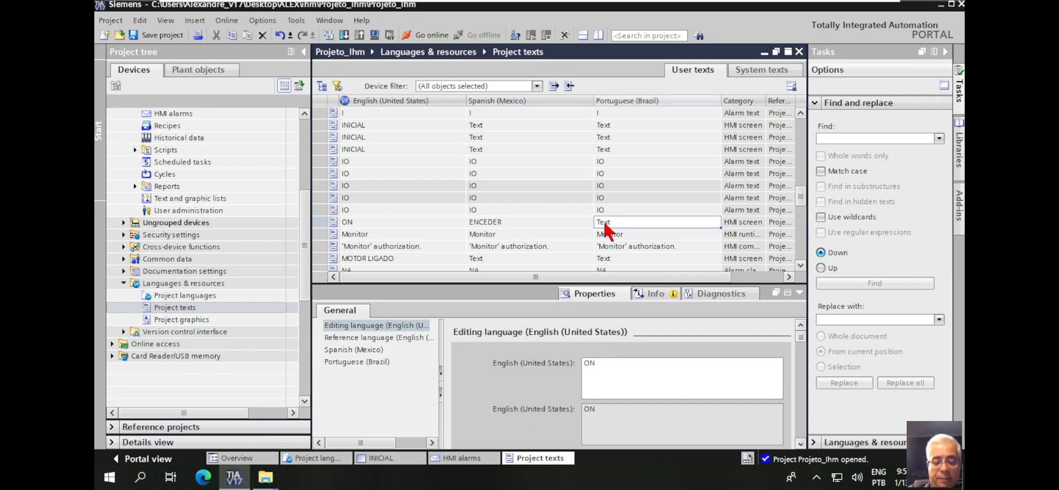
{"action": "type", "text": "LIGA"}
Step: Copy the English text MOTOR LIGADO into the Portuguese (Brazil) text of the same entry
{"action": "left_click", "coordinate": [800, 265]}
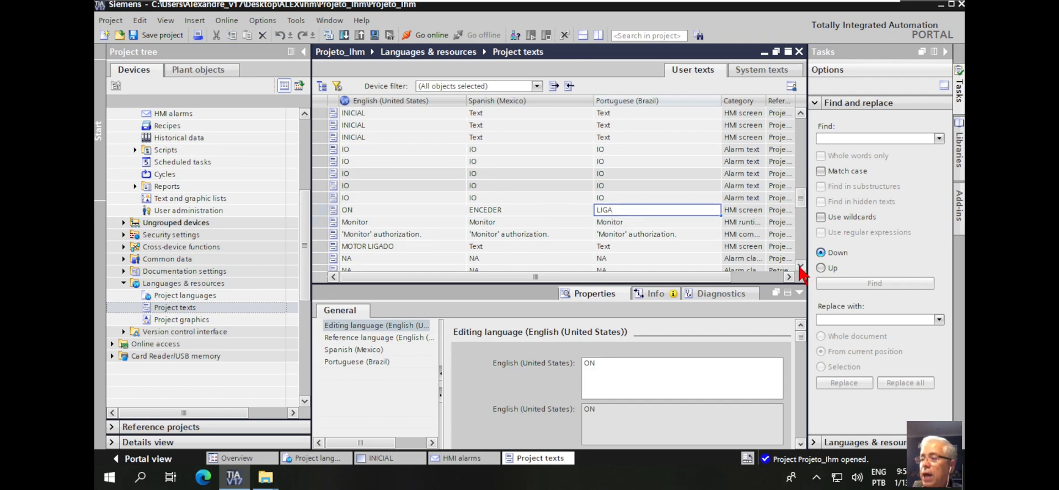
{"action": "left_click", "coordinate": [420, 248]}
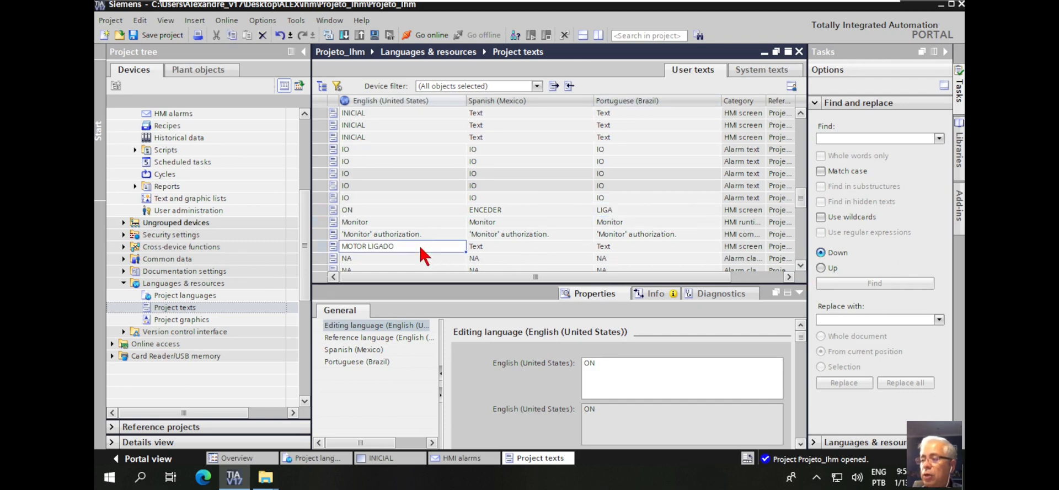
{"action": "left_click", "coordinate": [418, 246]}
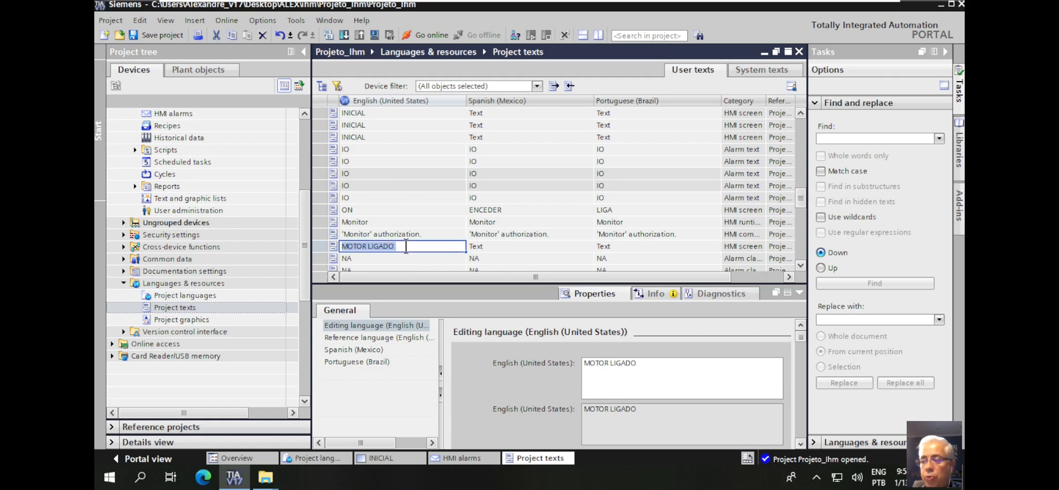
{"action": "left_click", "coordinate": [406, 247]}
{"action": "left_click_drag", "start_coordinate": [406, 247], "coordinate": [340, 246]}
{"action": "key", "text": "ctrl+c"}
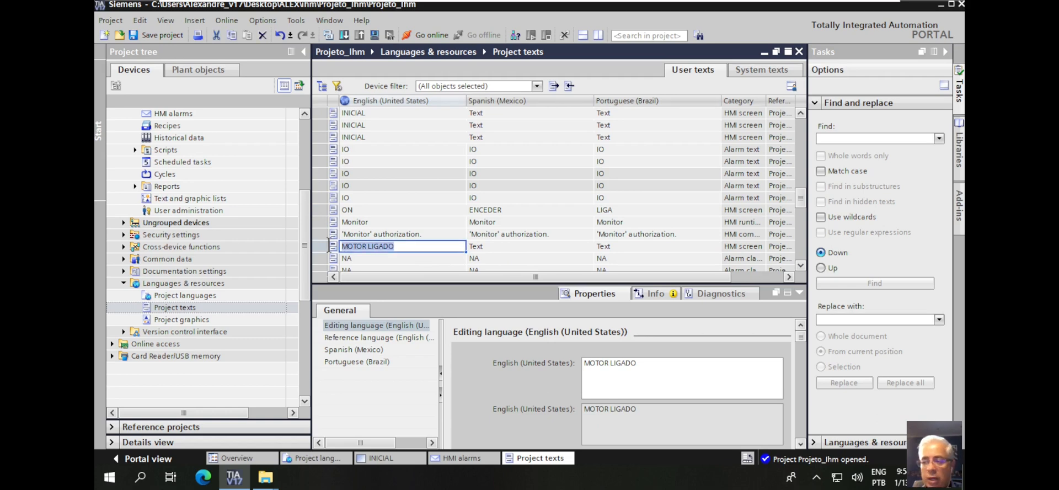
{"action": "left_click", "coordinate": [617, 246]}
{"action": "key", "text": "ctrl+v"}
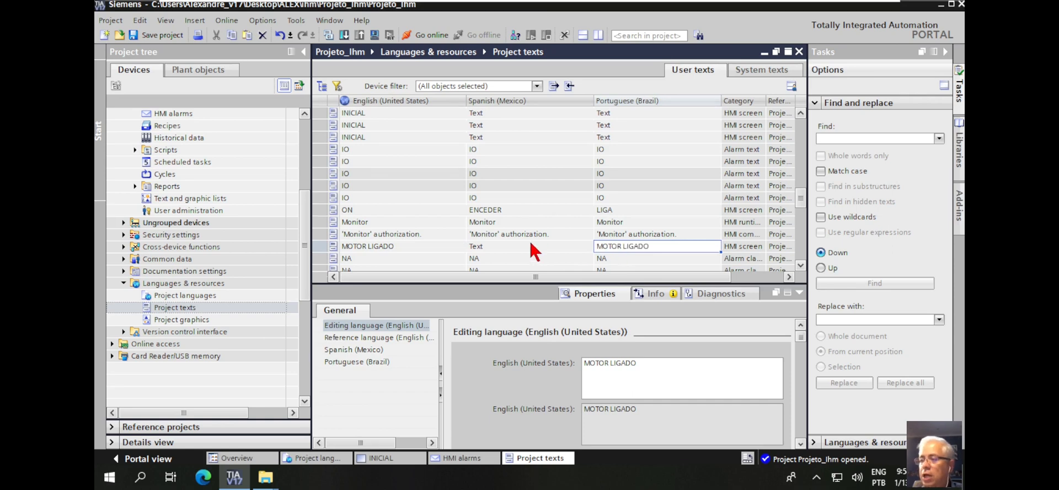
Step: Set the MOTOR LIGADO entry's English text to MOTOR RUNNING and its Spanish (Mexico) text to MOTOR FUNCION
{"action": "left_click", "coordinate": [418, 249]}
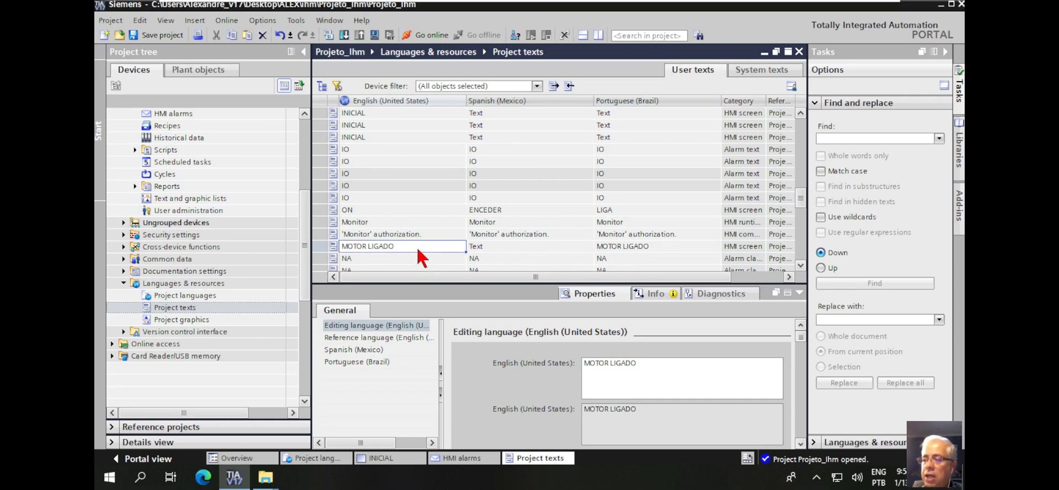
{"action": "left_click", "coordinate": [415, 246]}
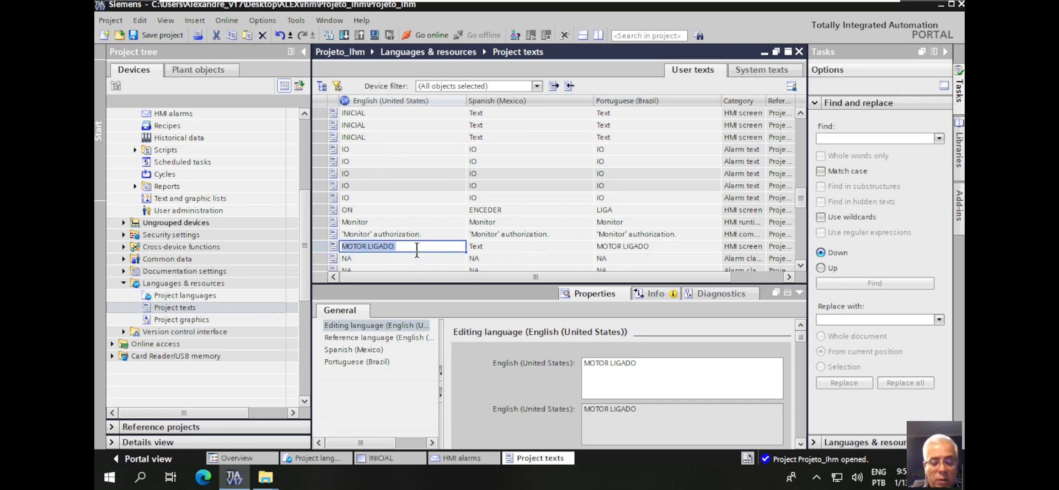
{"action": "type", "text": "MOTOR"}
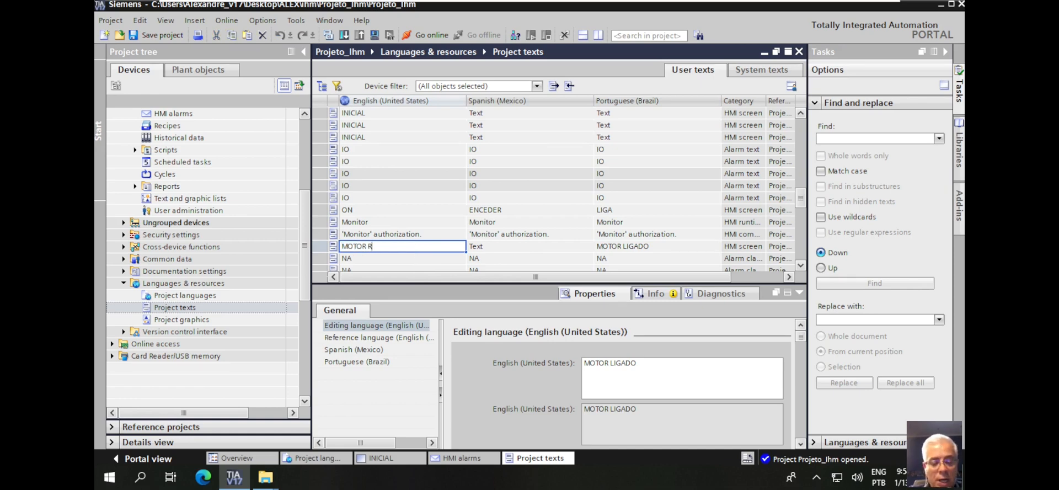
{"action": "type", "text": " RUNNING"}
{"action": "key", "text": "Tab"}
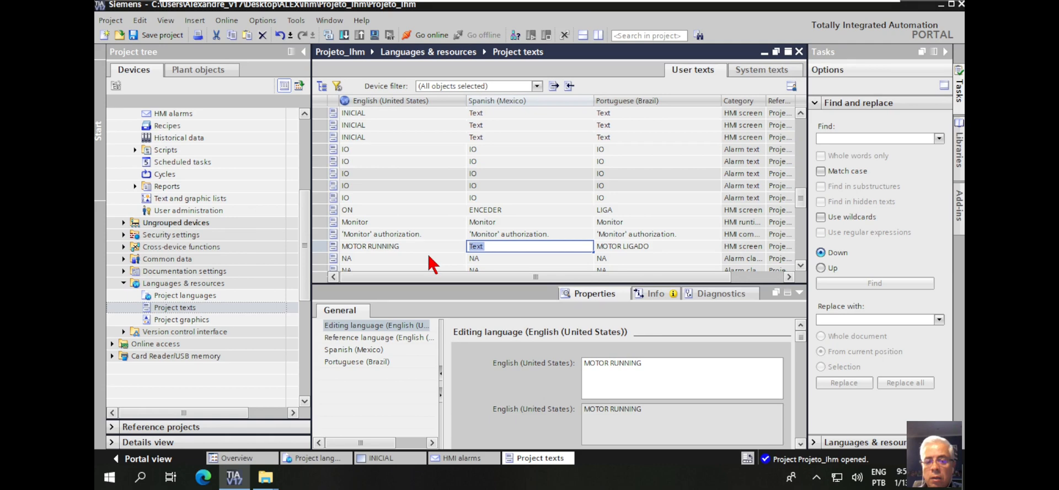
{"action": "type", "text": "MOTOR FUNCION"}
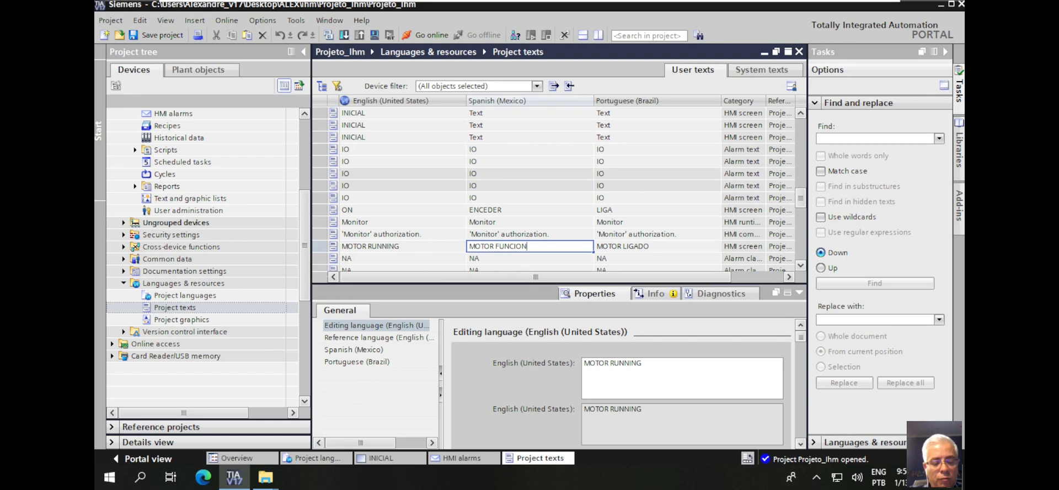
{"action": "key", "text": "Return"}
Step: Find the SELETORA entry among the user texts and set its Portuguese (Brazil) text to SELETORA
{"action": "scroll", "coordinate": [546, 177], "scroll_direction": "down", "scroll_amount": 5}
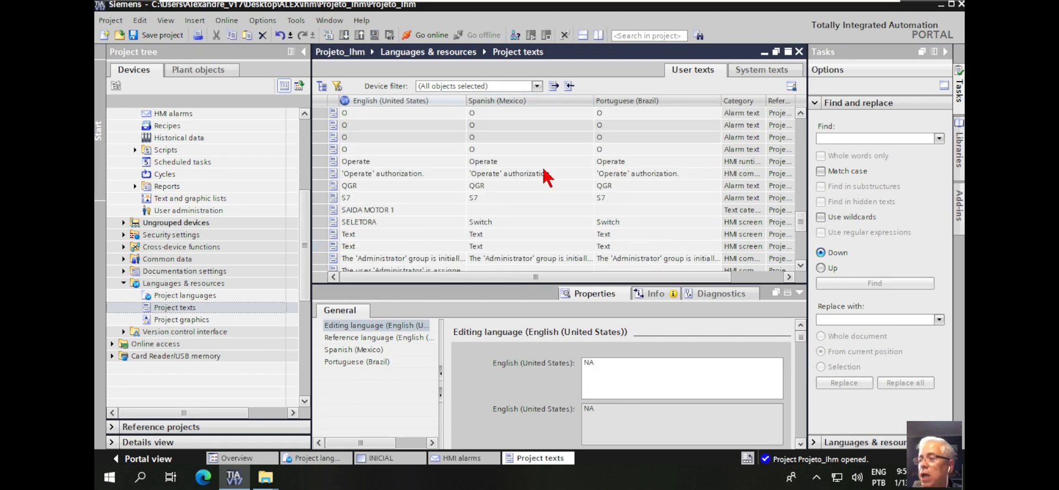
{"action": "left_click", "coordinate": [421, 222]}
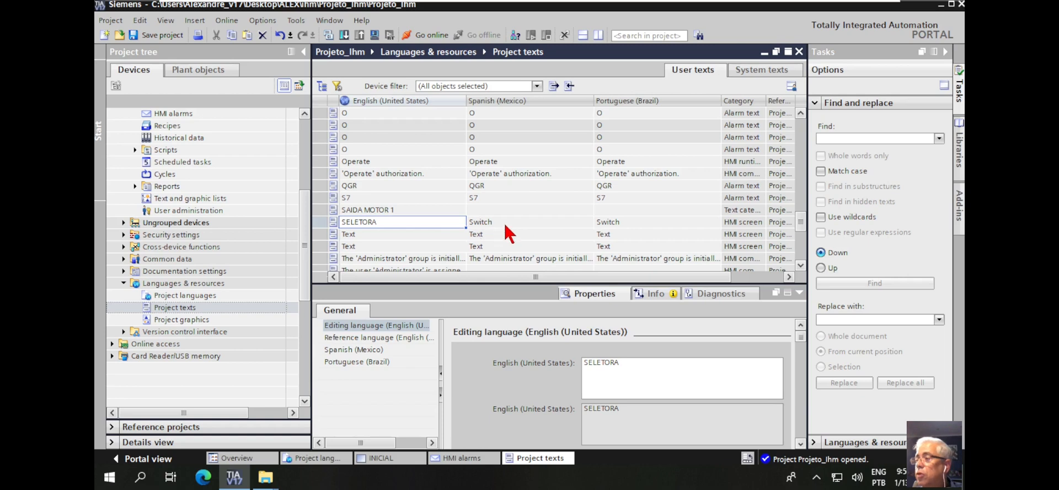
{"action": "left_click", "coordinate": [608, 225]}
{"action": "type", "text": "SELETORA"}
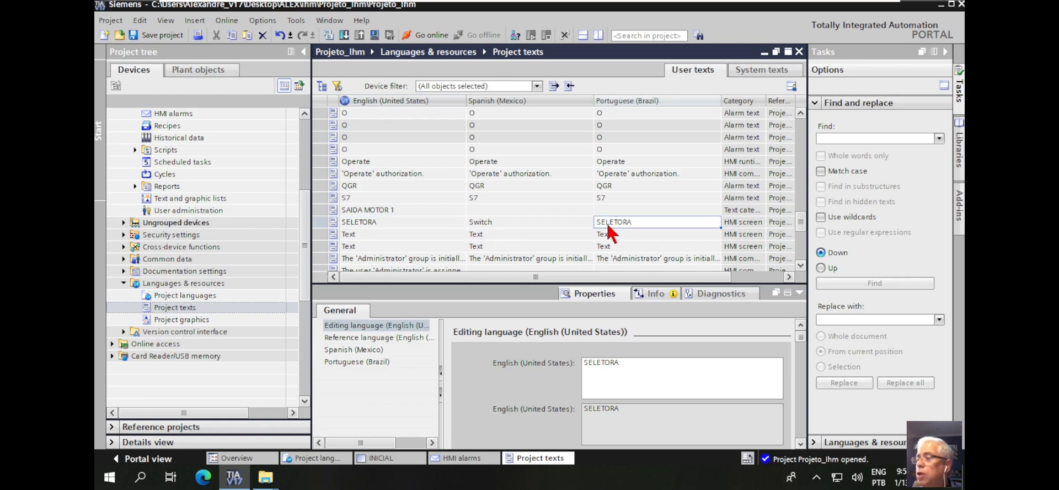
Step: Set the SELETORA entry's English text to Switch and its Spanish (Mexico) text to LLAVE
{"action": "left_click", "coordinate": [503, 224]}
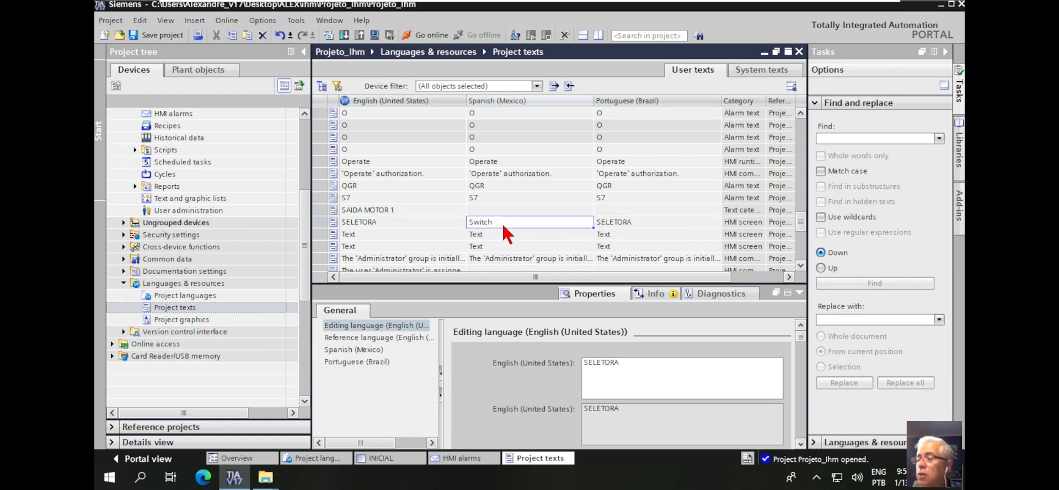
{"action": "left_click", "coordinate": [434, 222]}
{"action": "type", "text": "Switch"}
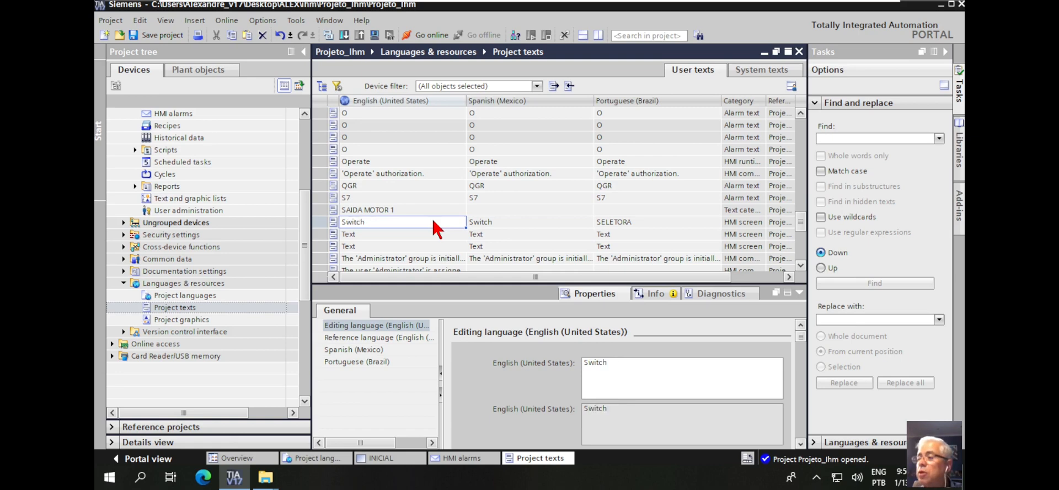
{"action": "left_click", "coordinate": [479, 224]}
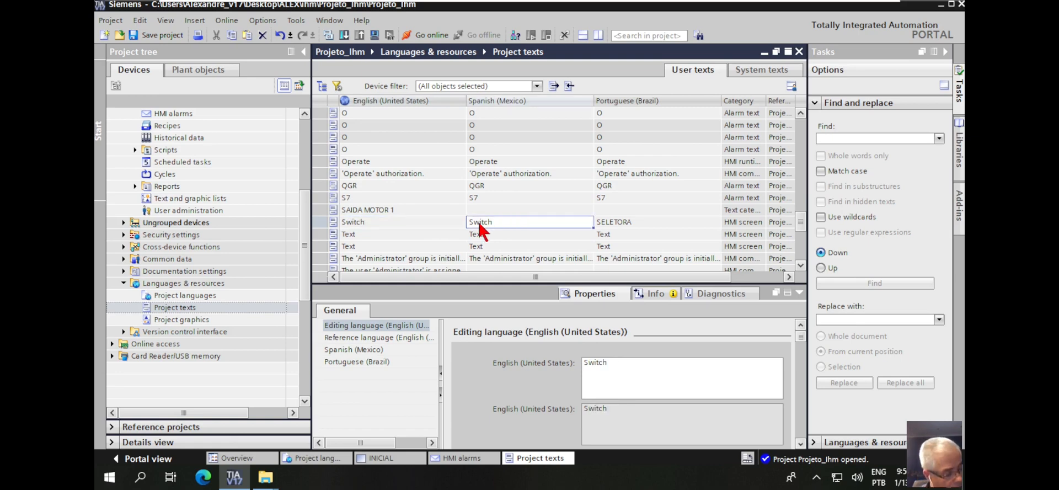
{"action": "type", "text": "LLAVE"}
{"action": "left_click", "coordinate": [455, 222]}
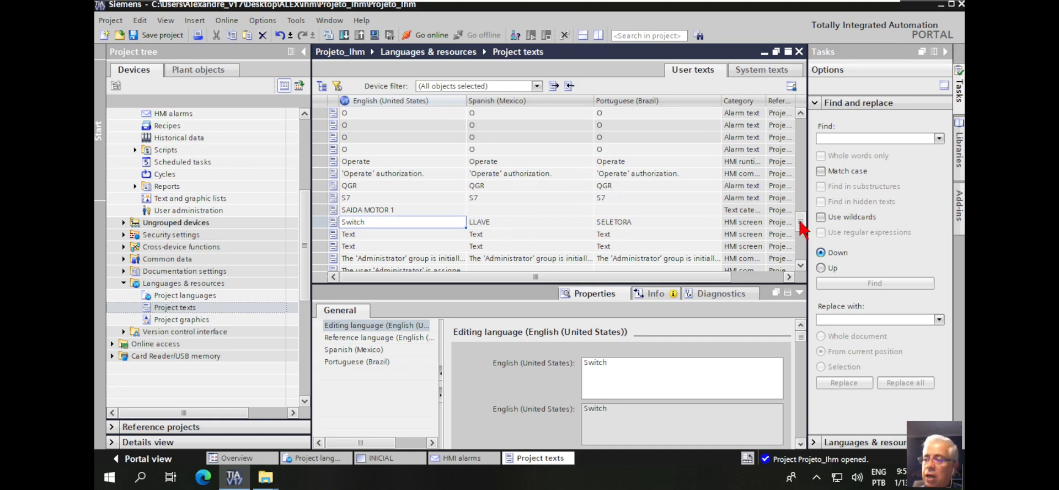
Step: Open the runtime settings of HMI_1 and show the Language & font settings
{"action": "left_click_drag", "start_coordinate": [801, 226], "coordinate": [799, 180]}
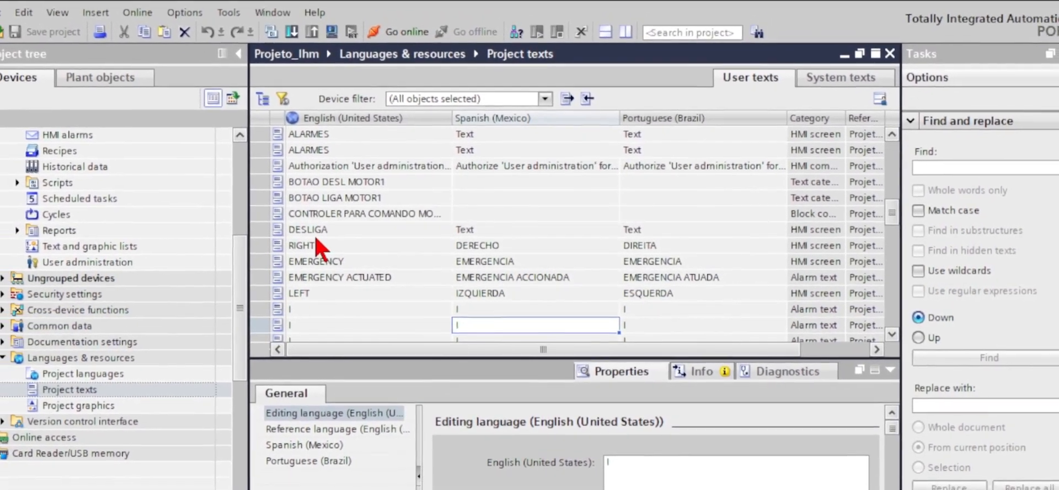
{"action": "left_click_drag", "start_coordinate": [246, 292], "coordinate": [248, 211]}
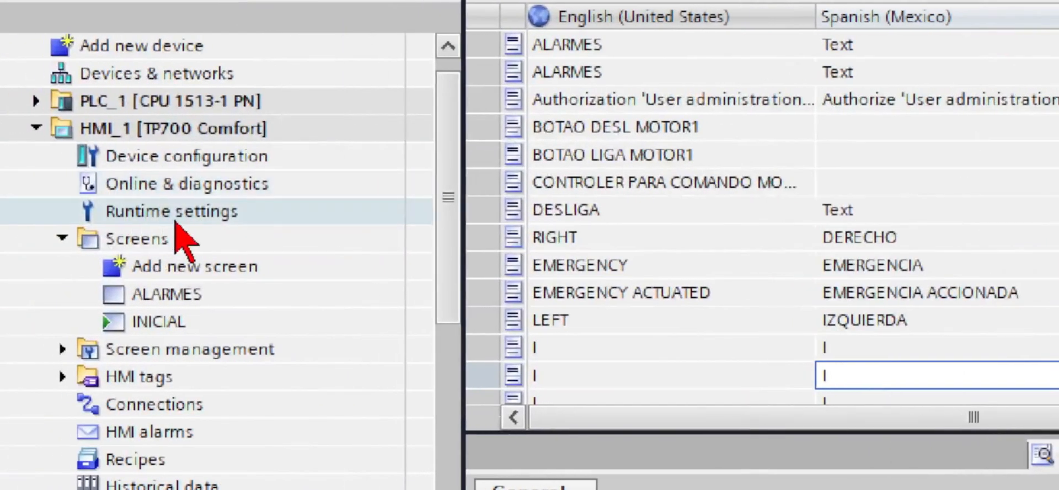
{"action": "left_click", "coordinate": [168, 216]}
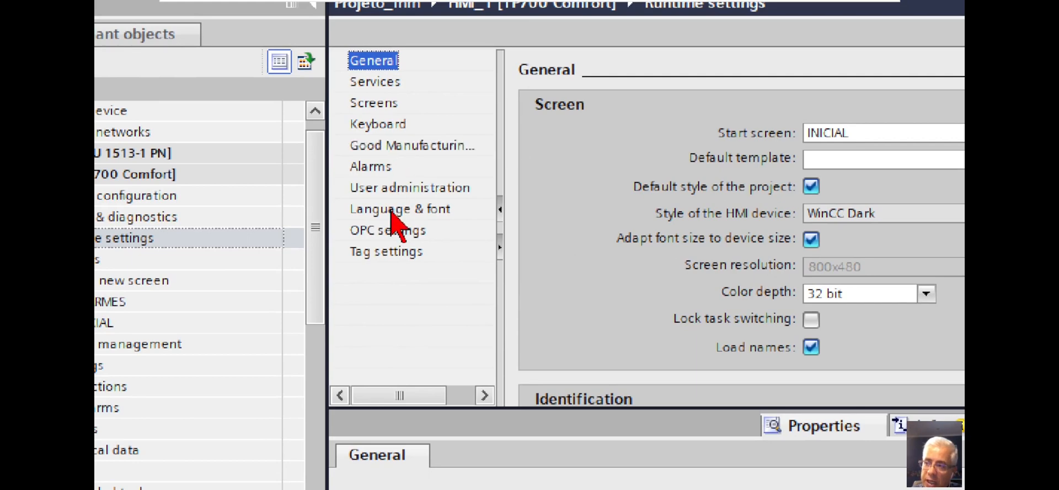
{"action": "left_click", "coordinate": [424, 211]}
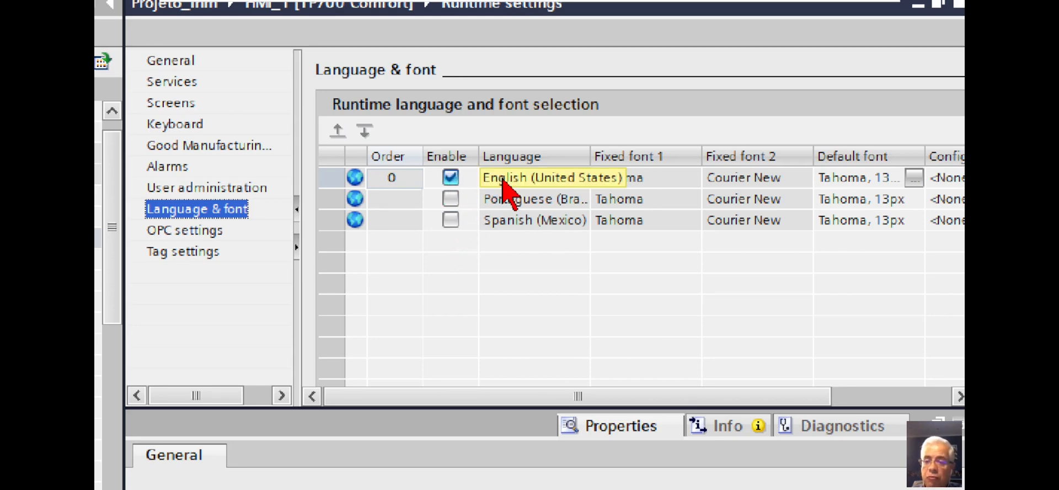
Step: Enable Portuguese (Brazil) and Spanish (Mexico) as runtime languages of the HMI
{"action": "left_click", "coordinate": [454, 203]}
{"action": "left_click", "coordinate": [451, 199]}
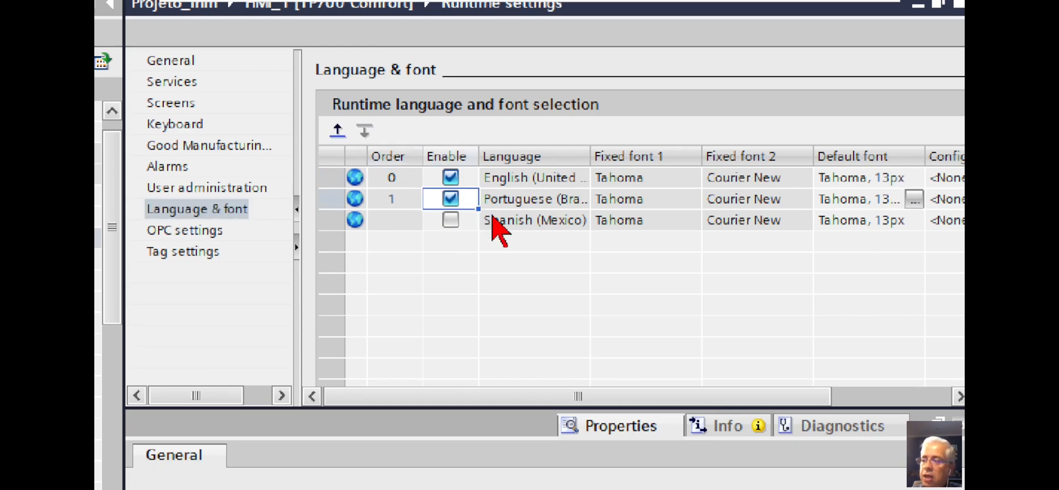
{"action": "left_click", "coordinate": [451, 223]}
{"action": "left_click", "coordinate": [451, 223]}
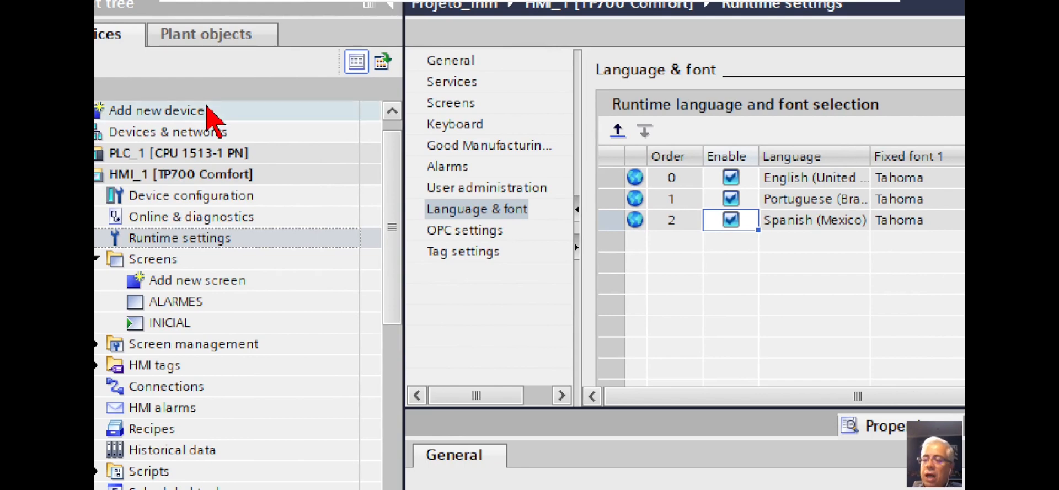
Step: Open the INICIAL screen and check the graphics assigned to the Brazilian, Spanish and US flag buttons
{"action": "double_click", "coordinate": [203, 322]}
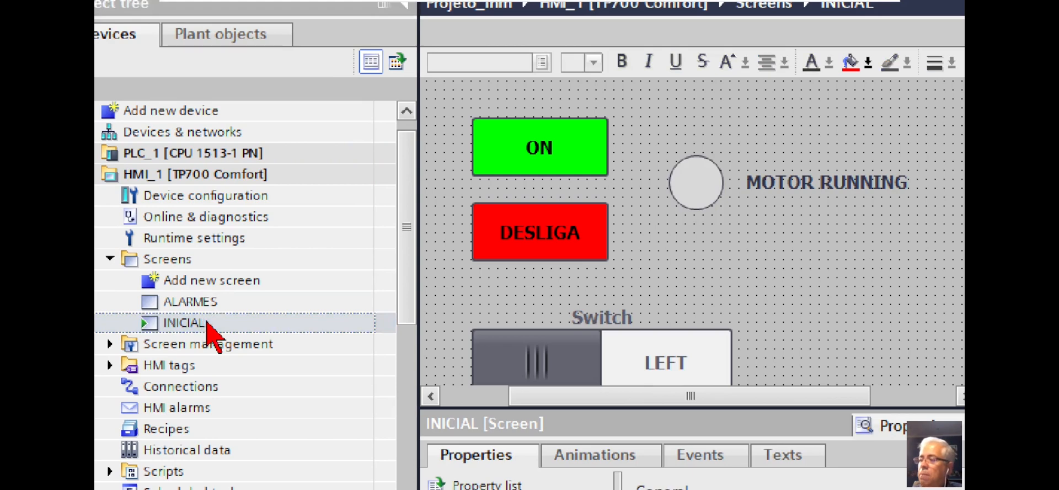
{"action": "scroll", "coordinate": [947, 270], "scroll_direction": "down", "scroll_amount": 5}
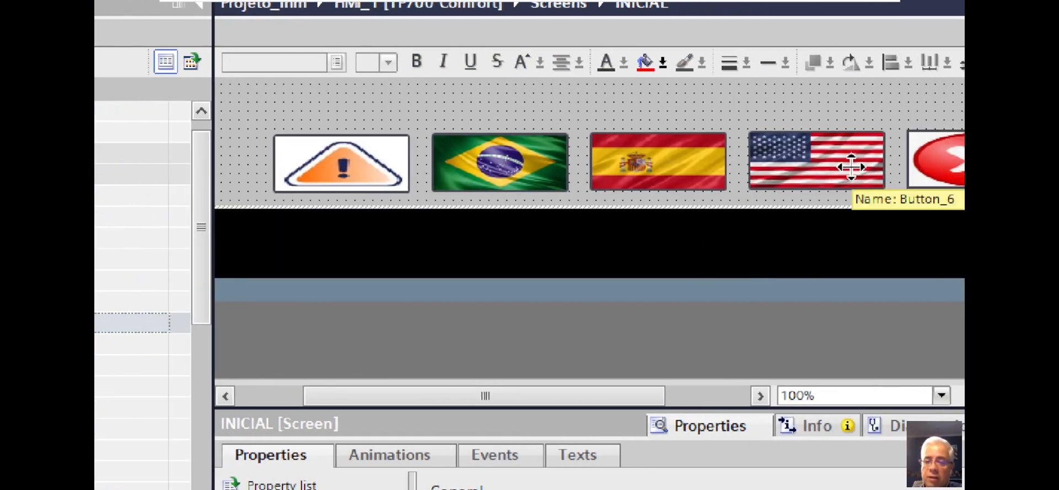
{"action": "left_click", "coordinate": [524, 158]}
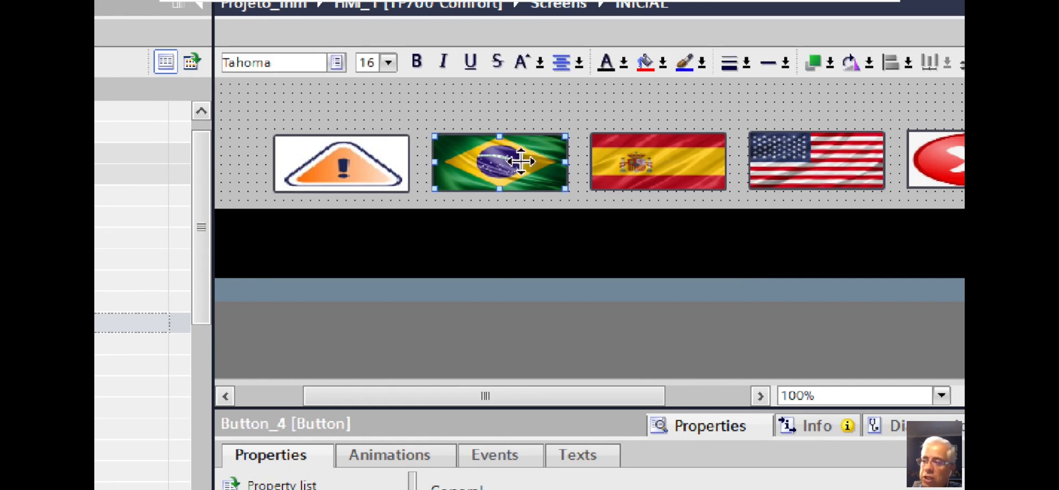
{"action": "left_click_drag", "start_coordinate": [548, 407], "coordinate": [545, 265]}
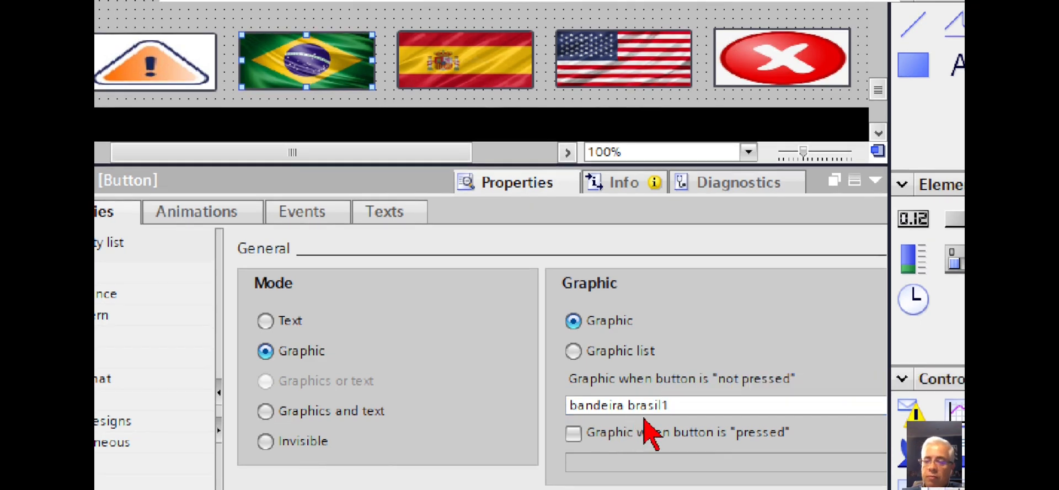
{"action": "left_click", "coordinate": [499, 58]}
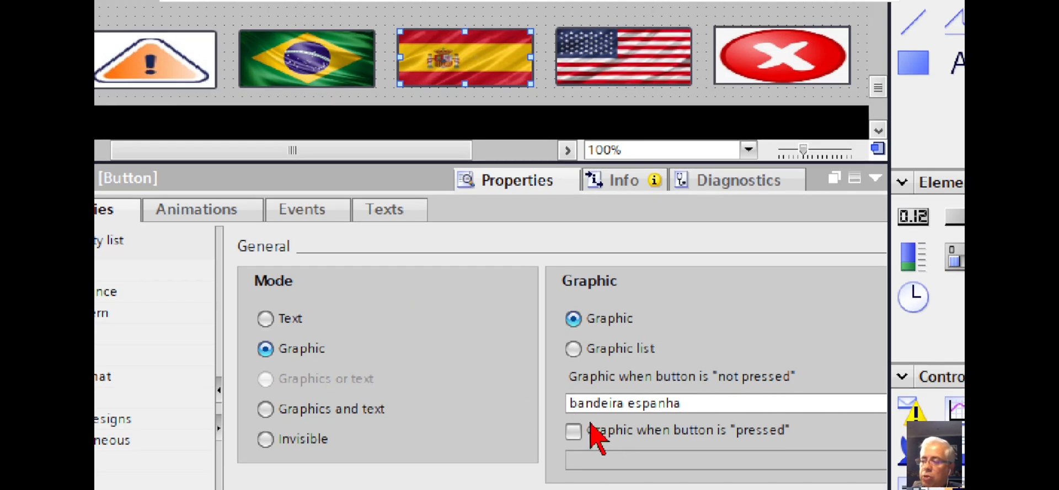
{"action": "left_click", "coordinate": [586, 75]}
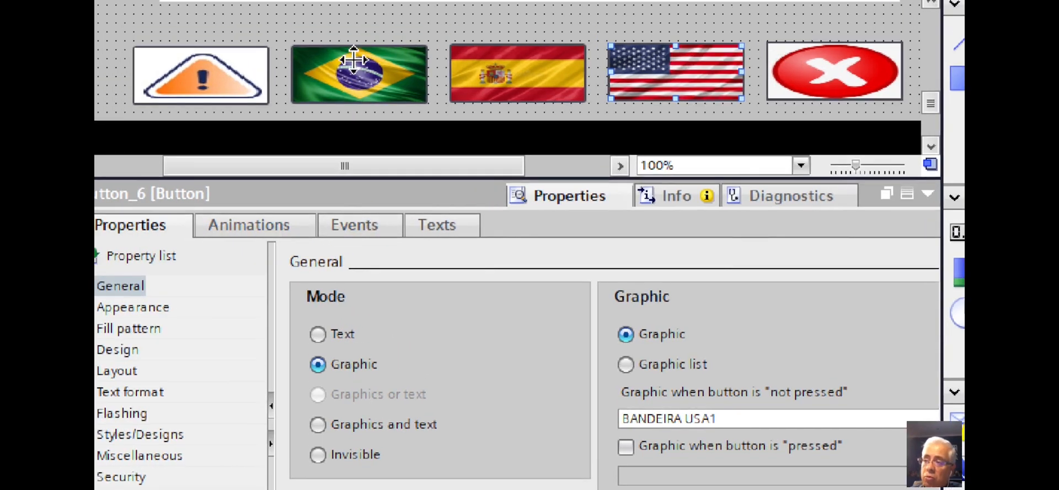
Step: Add the SetLanguage system function to the Click event of the Brazilian flag button
{"action": "left_click", "coordinate": [359, 62]}
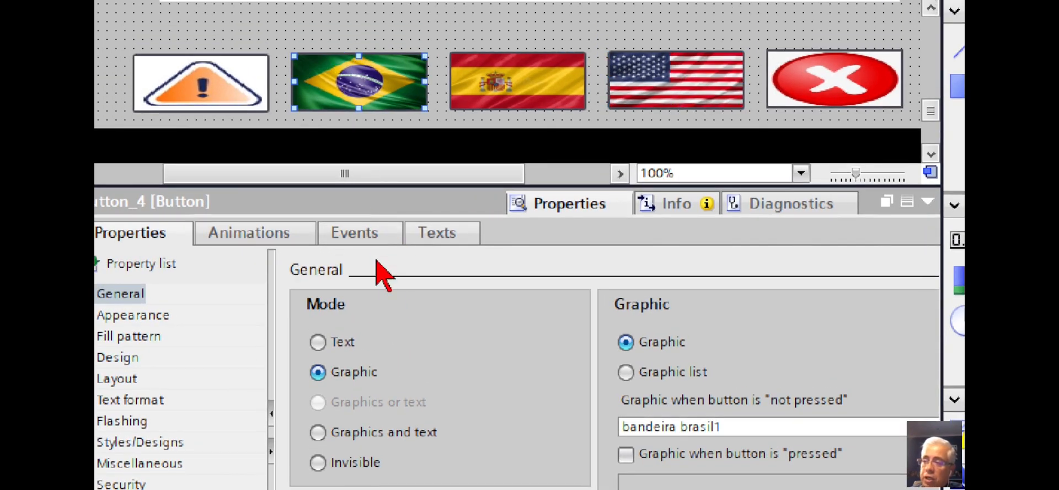
{"action": "left_click", "coordinate": [373, 232]}
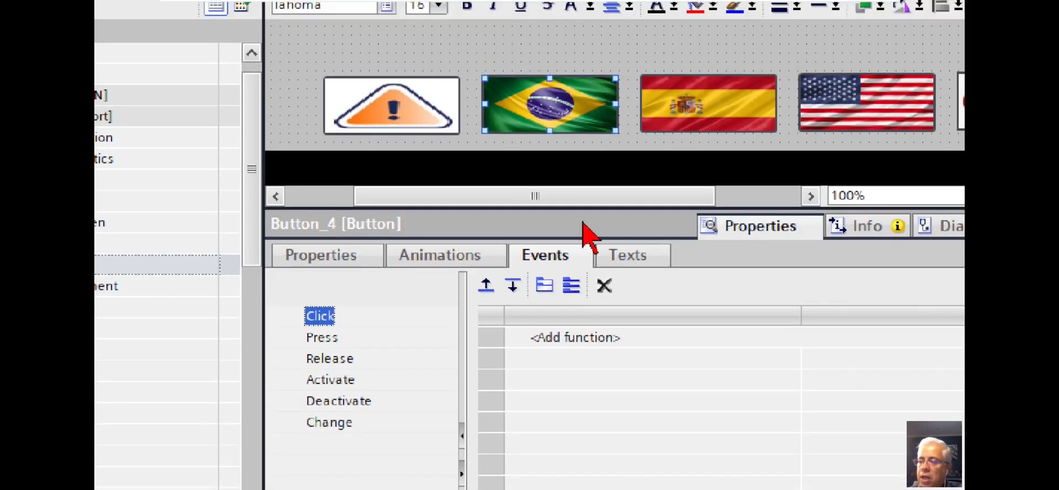
{"action": "left_click", "coordinate": [573, 340]}
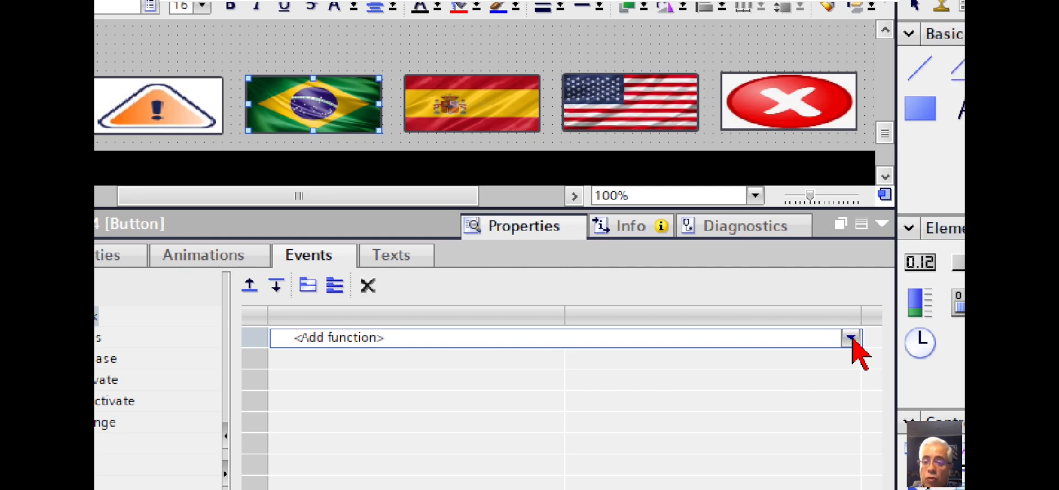
{"action": "left_click", "coordinate": [851, 338]}
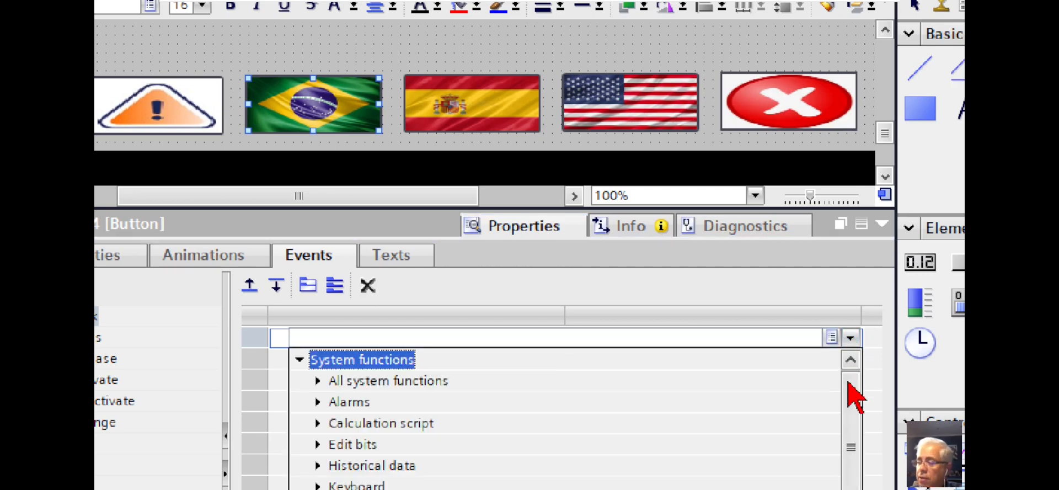
{"action": "left_click_drag", "start_coordinate": [850, 400], "coordinate": [852, 458]}
{"action": "left_click", "coordinate": [313, 407]}
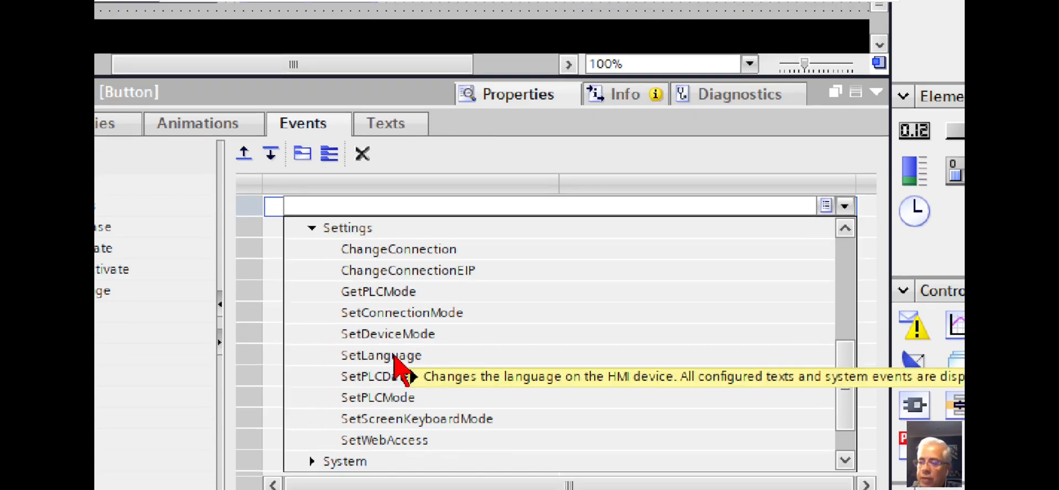
{"action": "left_click", "coordinate": [393, 356]}
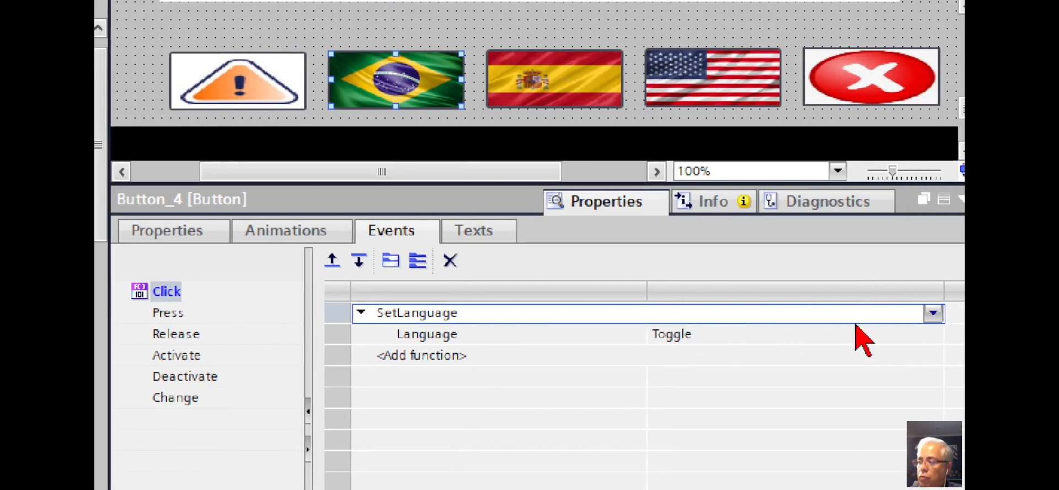
Step: Set the Brazilian flag button's SetLanguage parameter to the runtime language Portuguese (Brazil)
{"action": "left_click", "coordinate": [762, 333]}
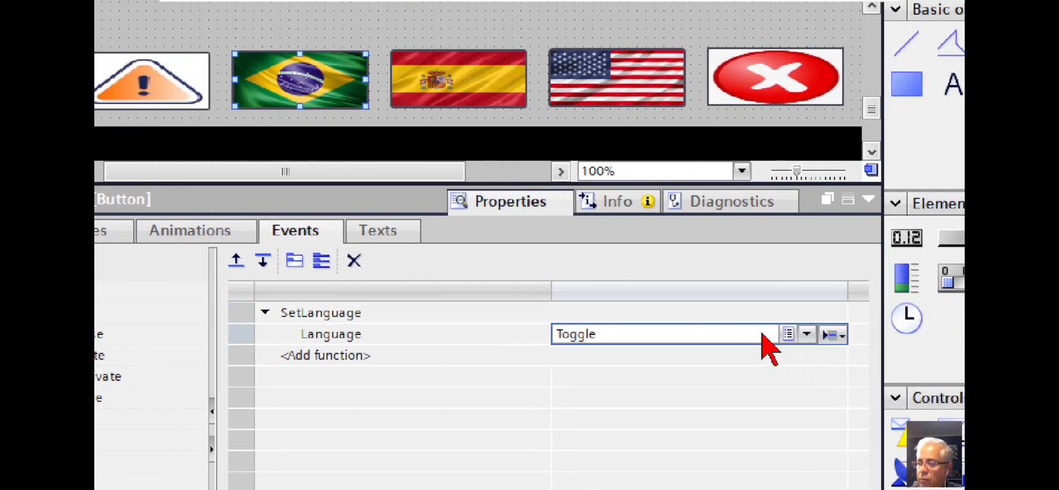
{"action": "left_click", "coordinate": [842, 338]}
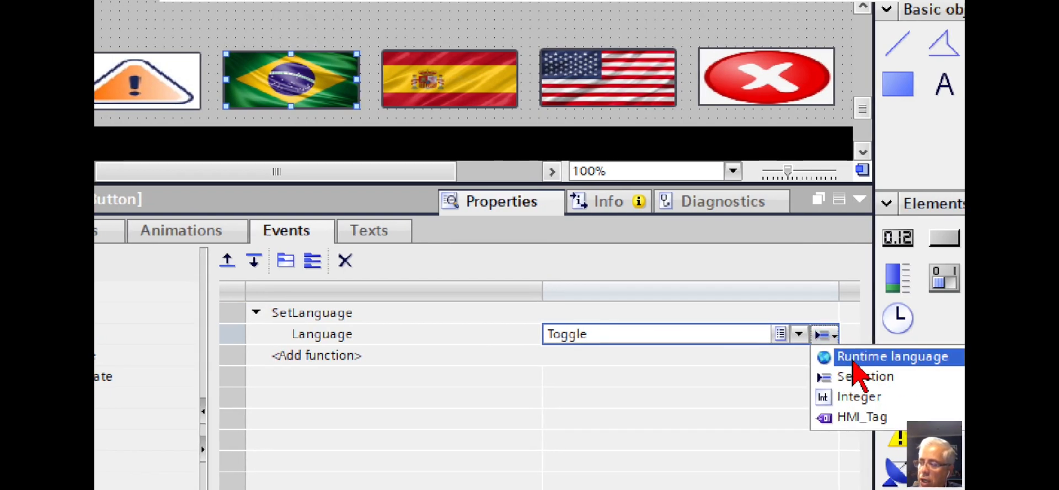
{"action": "left_click", "coordinate": [853, 360]}
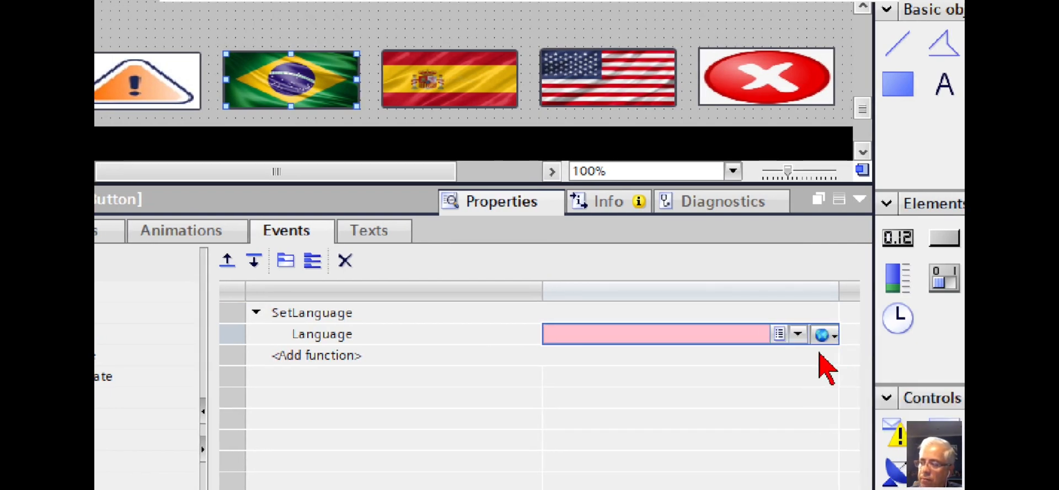
{"action": "left_click", "coordinate": [798, 334]}
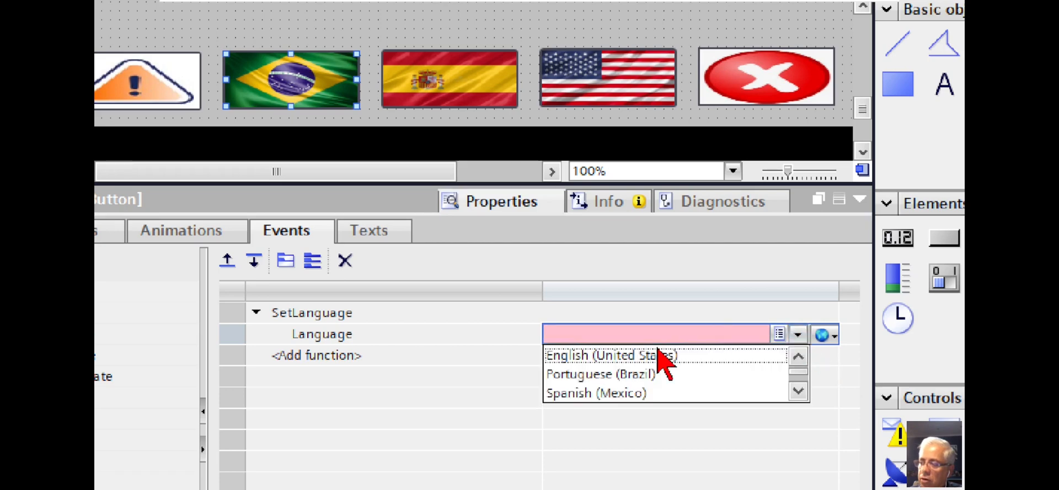
{"action": "left_click", "coordinate": [640, 375]}
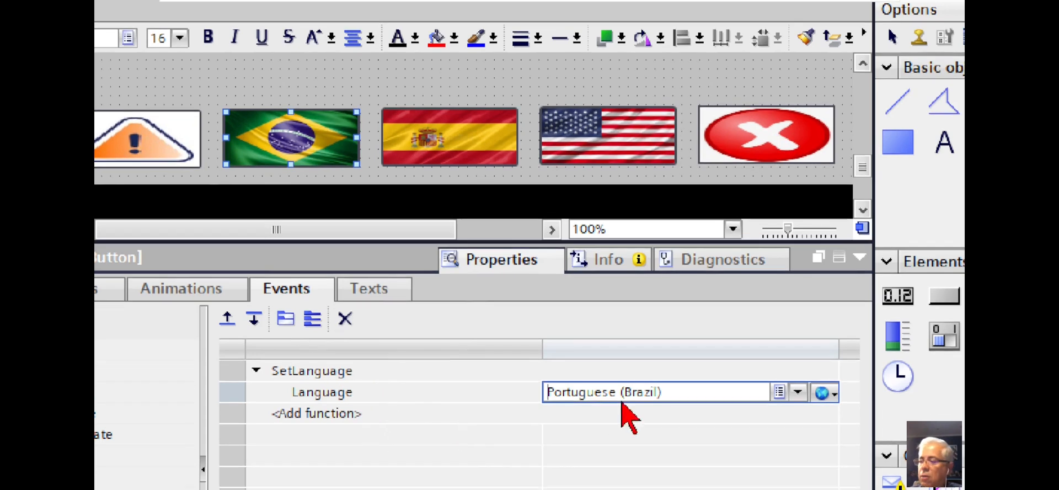
Step: Add the SetLanguage function to the Click event of the Spanish flag button
{"action": "left_click", "coordinate": [442, 126]}
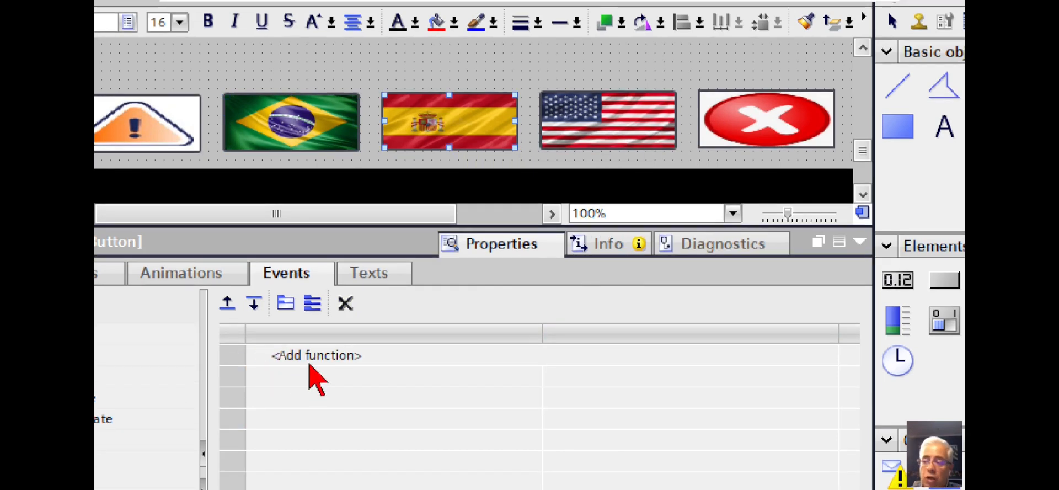
{"action": "left_click", "coordinate": [309, 364]}
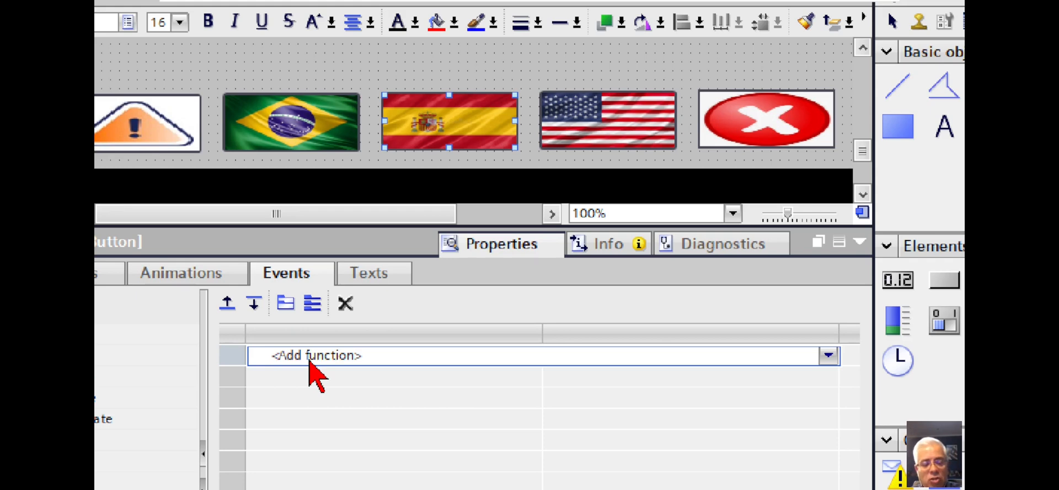
{"action": "type", "text": "SET"}
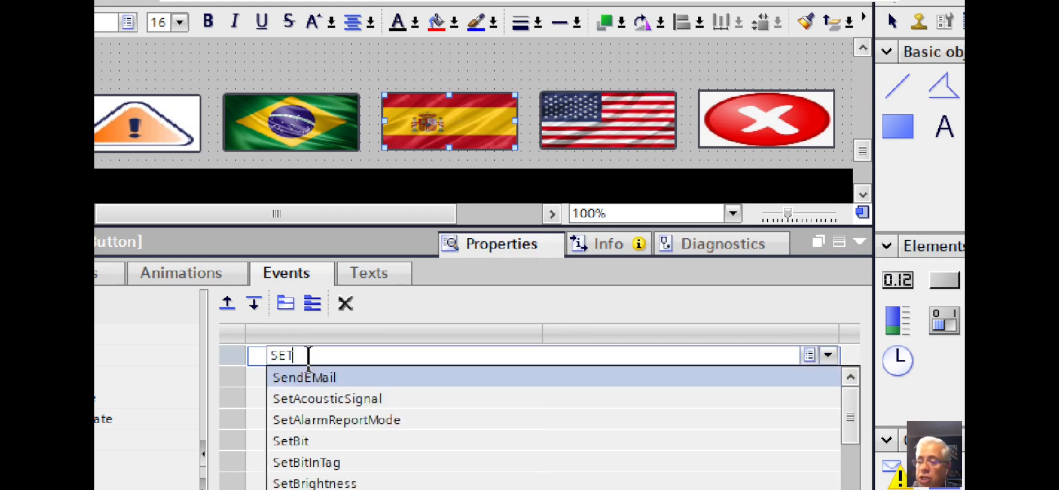
{"action": "type", "text": "L"}
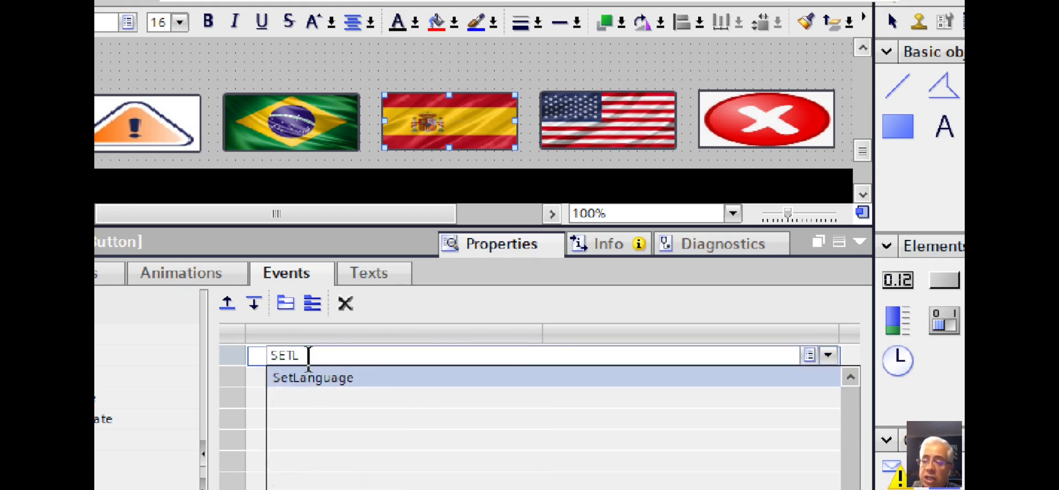
{"action": "left_click", "coordinate": [309, 378]}
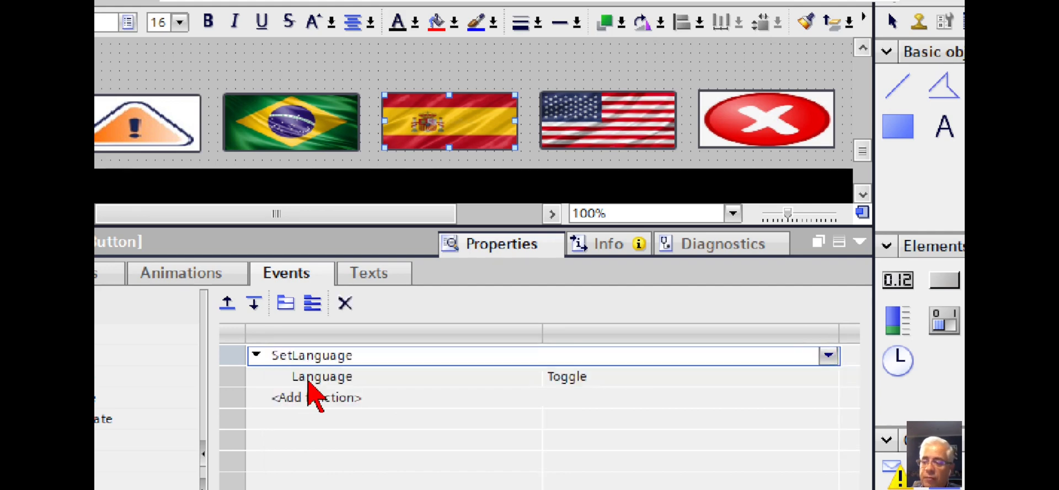
Step: Set the Spanish flag button's SetLanguage parameter to the runtime language Spanish (Mexico)
{"action": "left_click", "coordinate": [634, 380]}
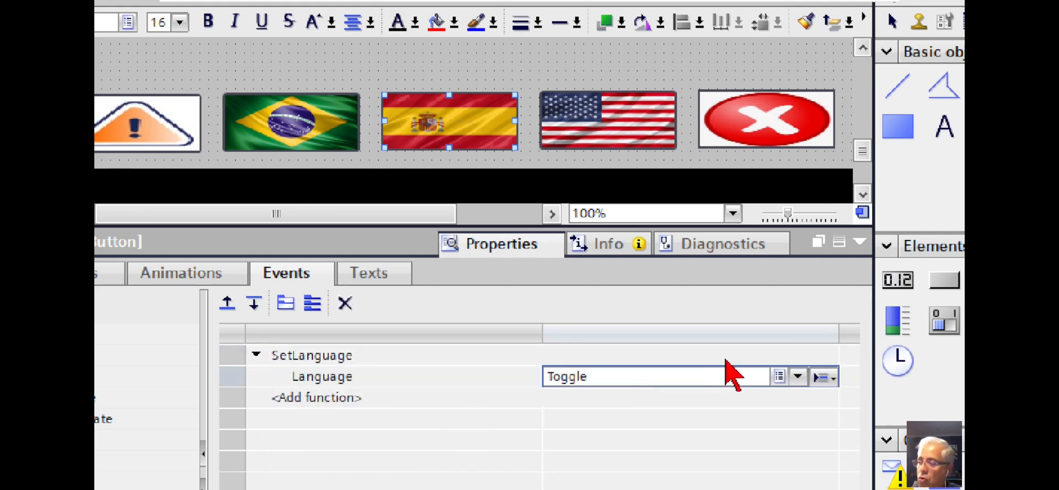
{"action": "left_click", "coordinate": [822, 380]}
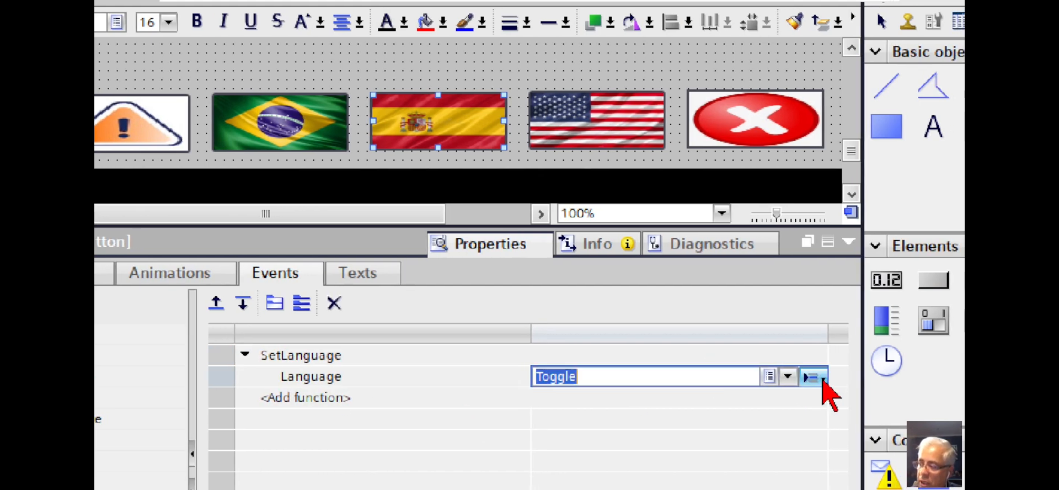
{"action": "left_click", "coordinate": [822, 383]}
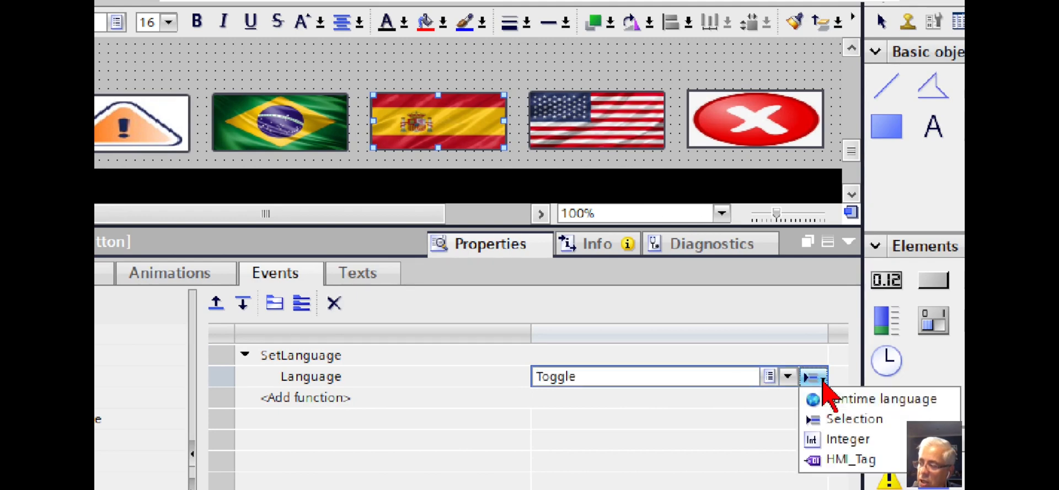
{"action": "left_click", "coordinate": [835, 398]}
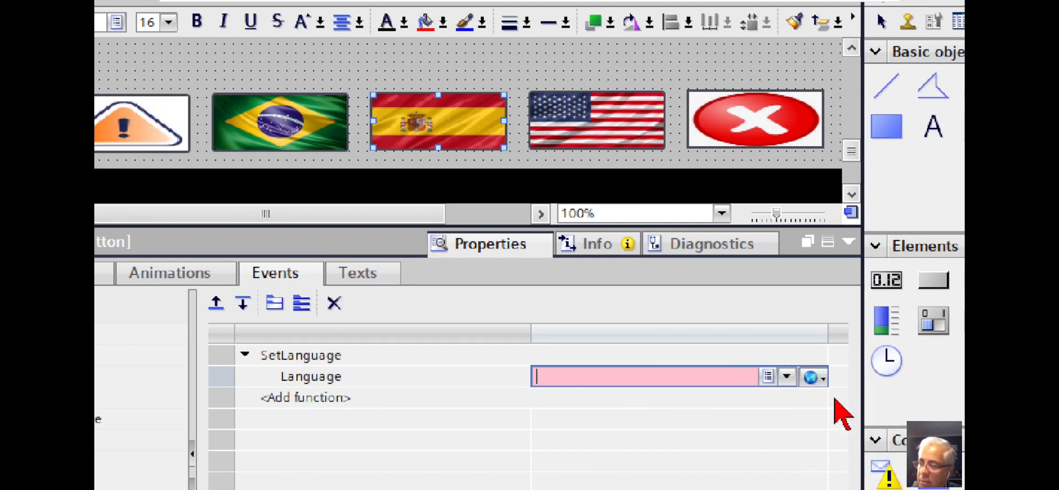
{"action": "left_click", "coordinate": [788, 380]}
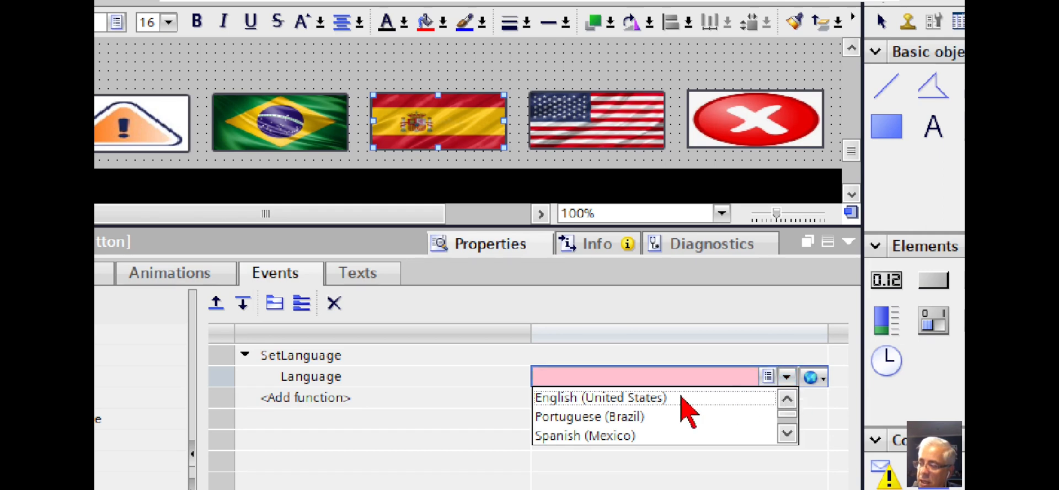
{"action": "left_click", "coordinate": [623, 427]}
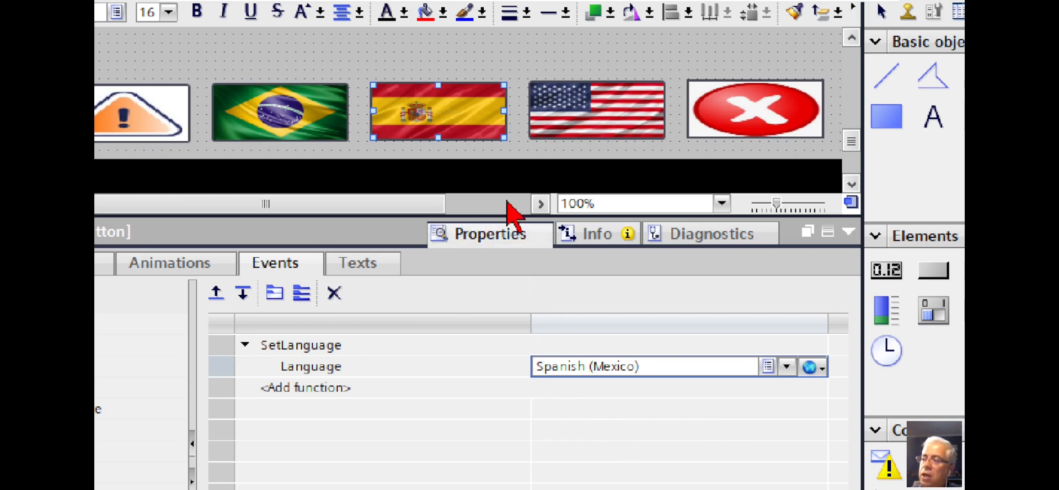
Step: Add the SetLanguage function to the Click event of the US flag button
{"action": "left_click", "coordinate": [572, 104]}
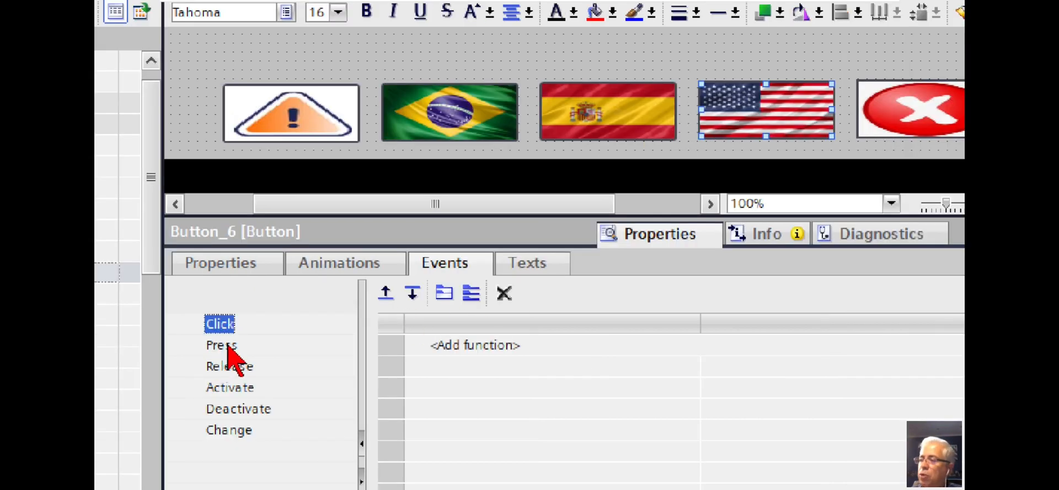
{"action": "left_click", "coordinate": [506, 345]}
{"action": "type", "text": "SET"}
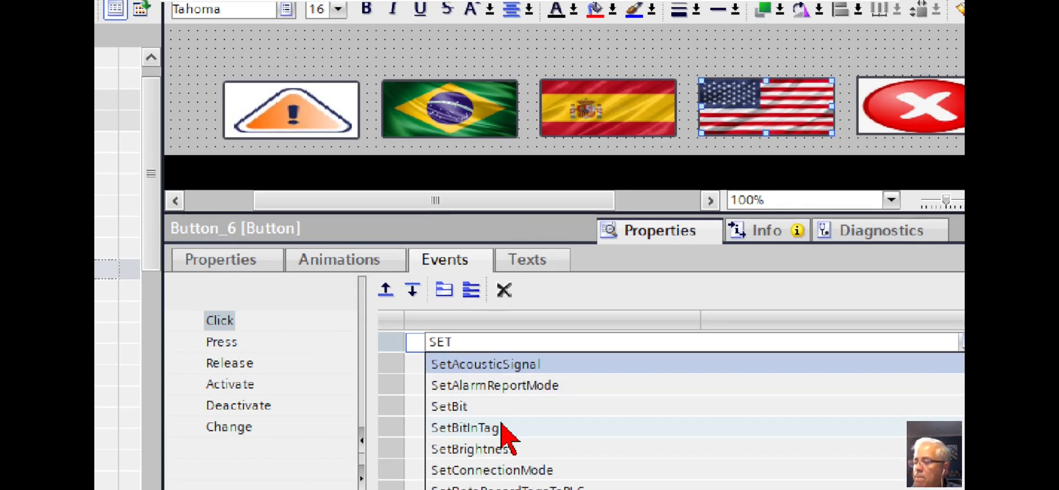
{"action": "type", "text": "L"}
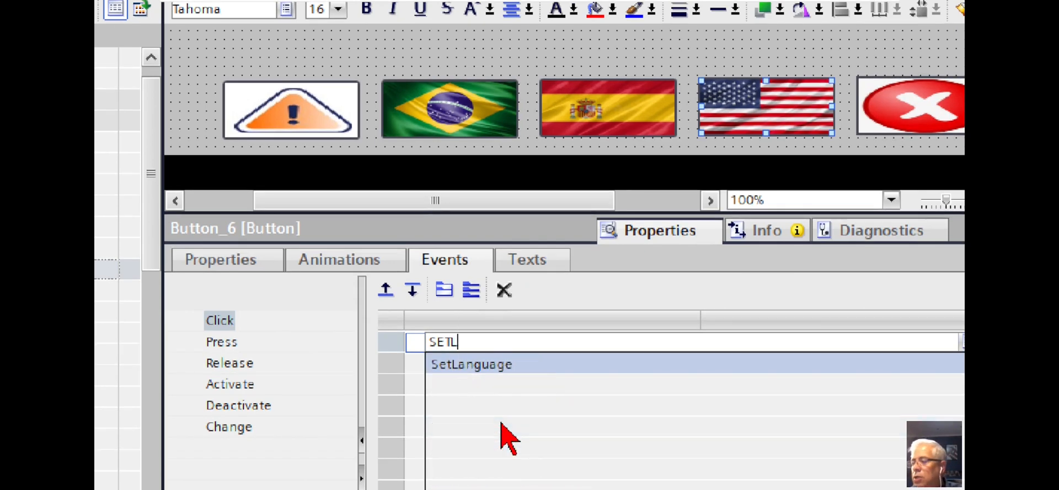
{"action": "left_click", "coordinate": [491, 365]}
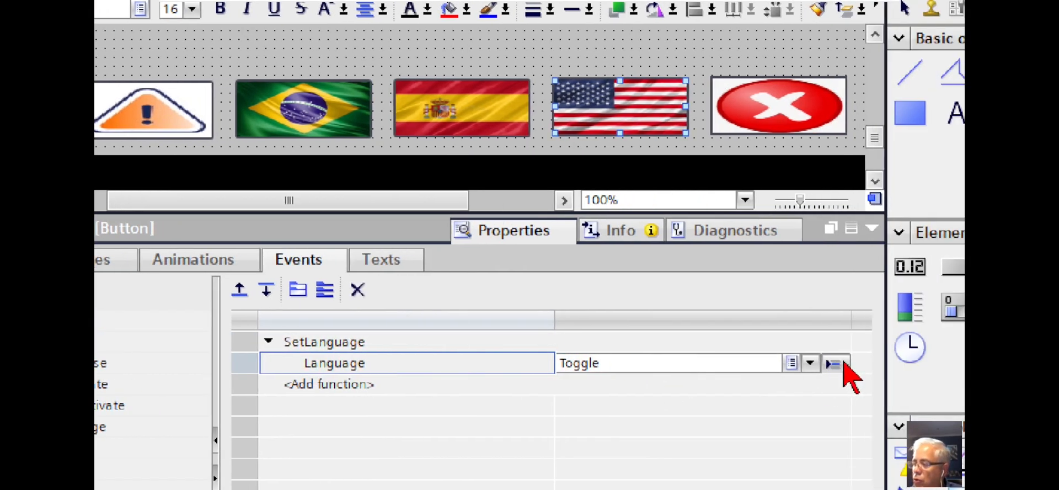
Step: Set the US flag button's SetLanguage parameter to the runtime language English (United States)
{"action": "left_click", "coordinate": [844, 364]}
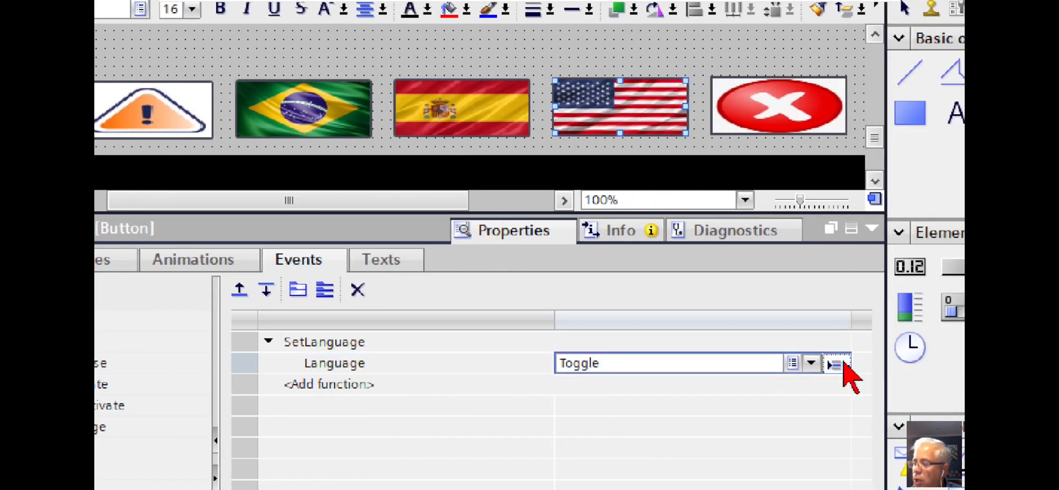
{"action": "left_click", "coordinate": [844, 364]}
{"action": "left_click", "coordinate": [852, 389]}
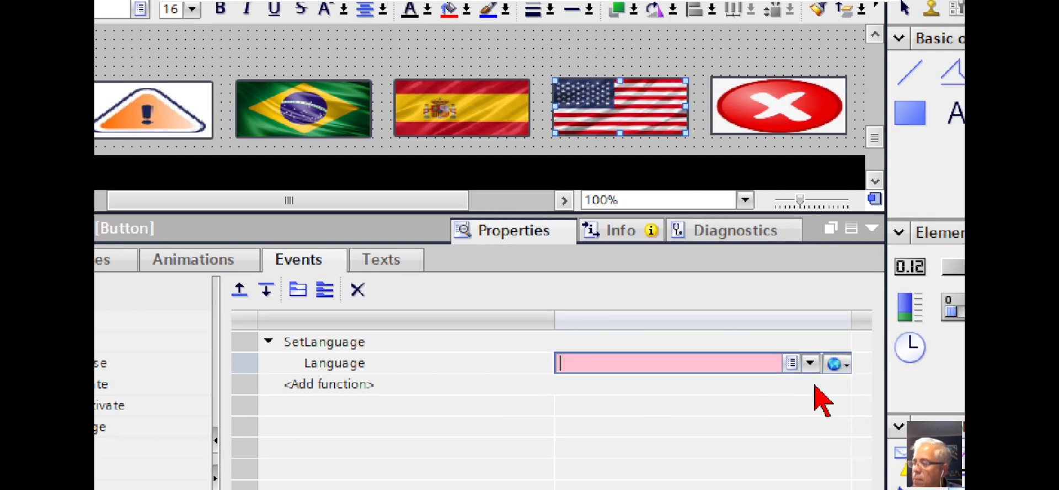
{"action": "left_click", "coordinate": [811, 365]}
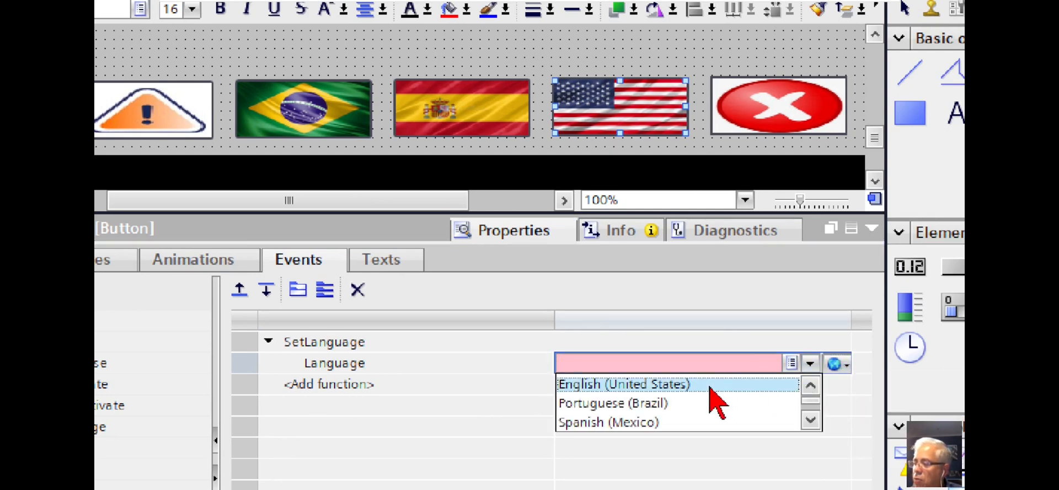
{"action": "left_click", "coordinate": [627, 385]}
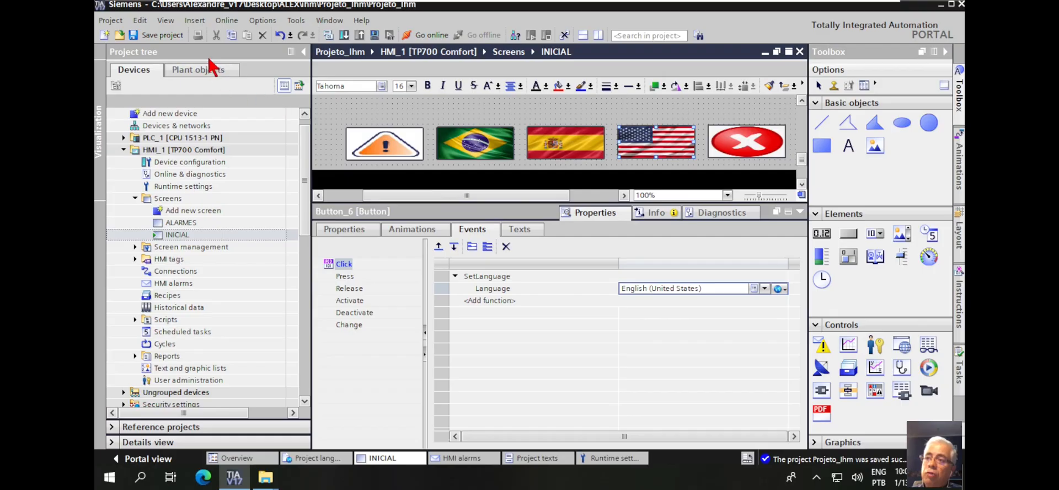
Step: Save the project and compile the software of HMI_1, only changes
{"action": "left_click", "coordinate": [168, 35]}
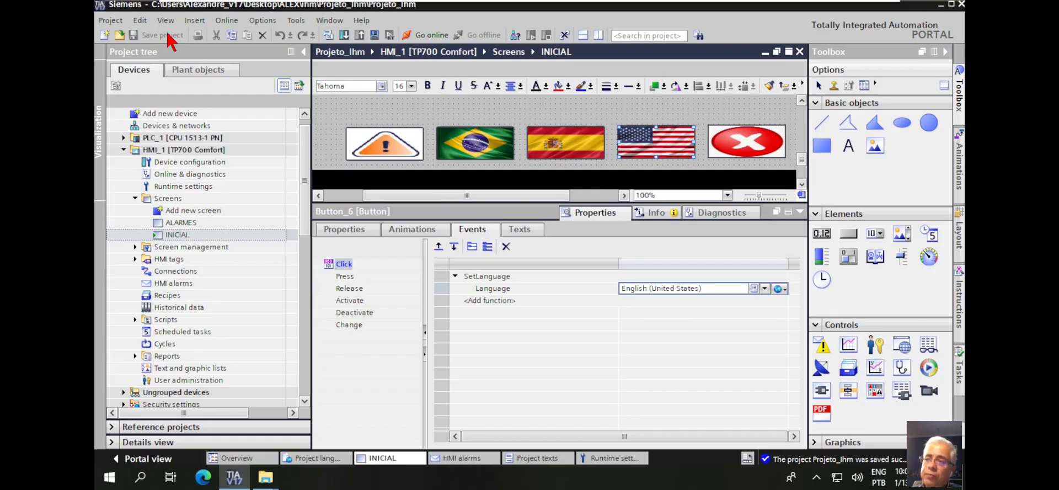
{"action": "left_click", "coordinate": [188, 149]}
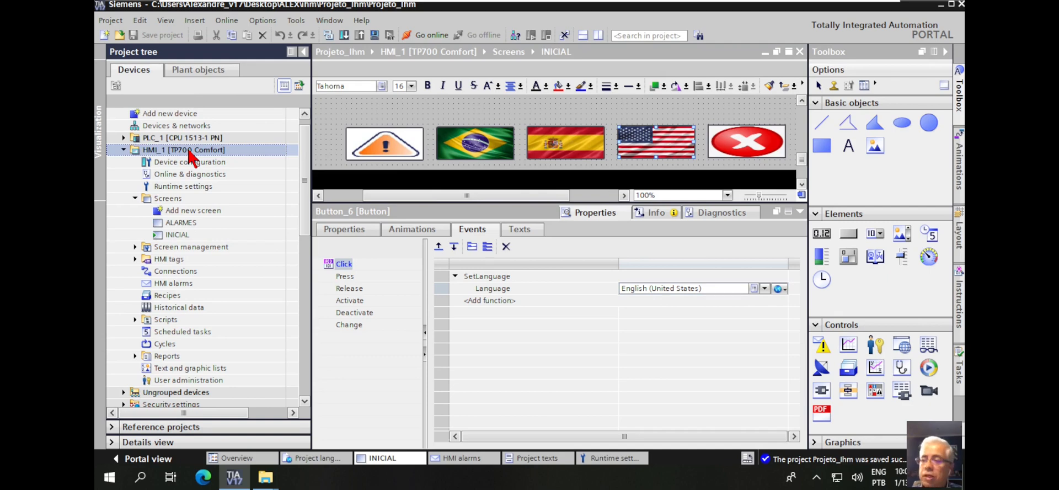
{"action": "right_click", "coordinate": [187, 147]}
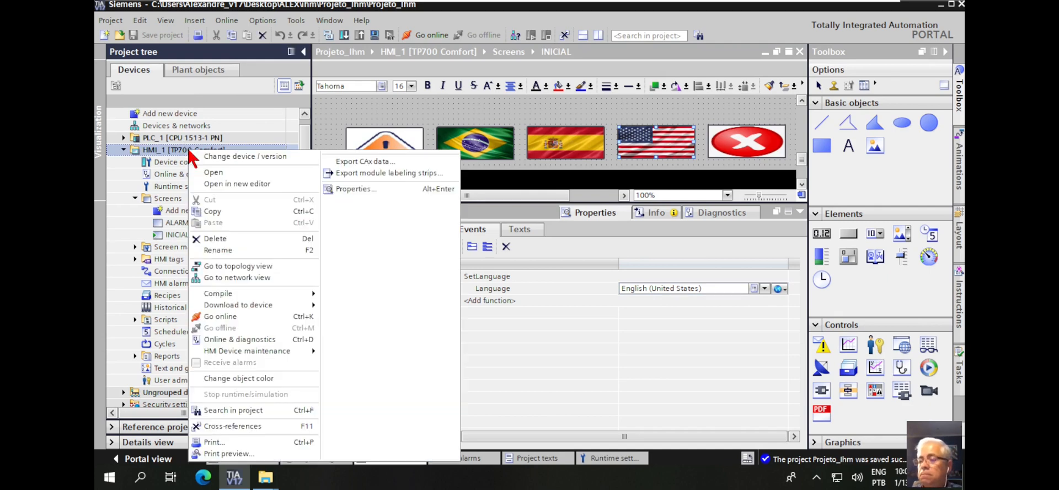
{"action": "mouse_move", "coordinate": [272, 296]}
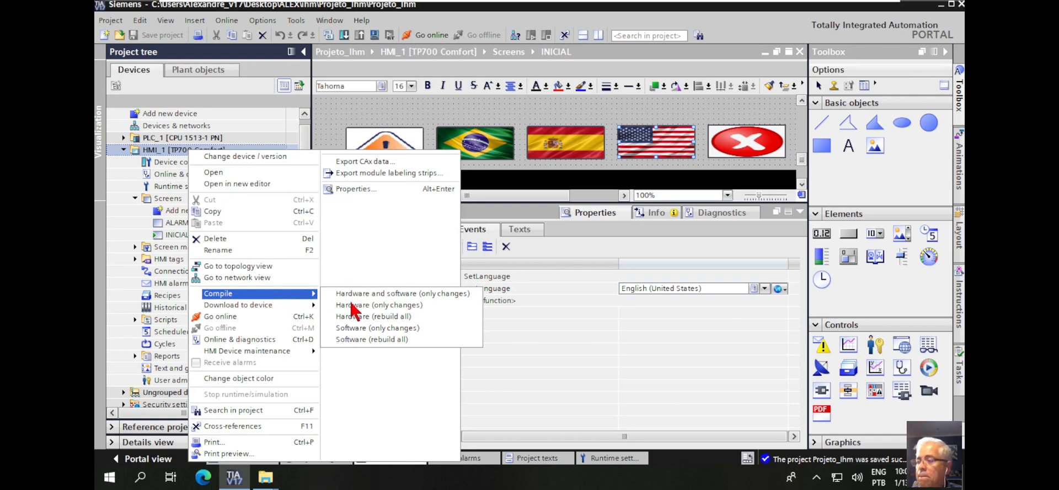
{"action": "left_click", "coordinate": [364, 329]}
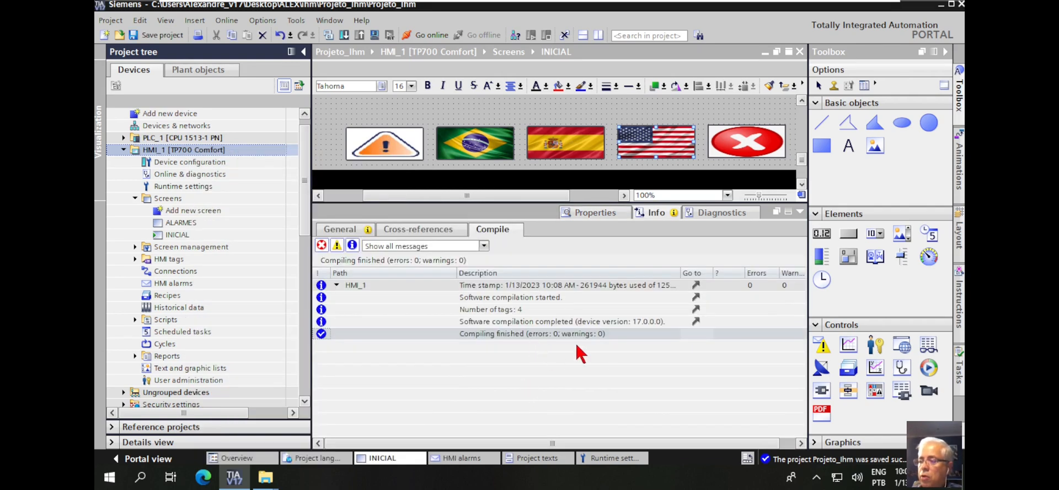
Step: Start the HMI simulation and switch the running INICIAL screen to Portuguese with the Brazilian flag button
{"action": "left_click", "coordinate": [375, 38]}
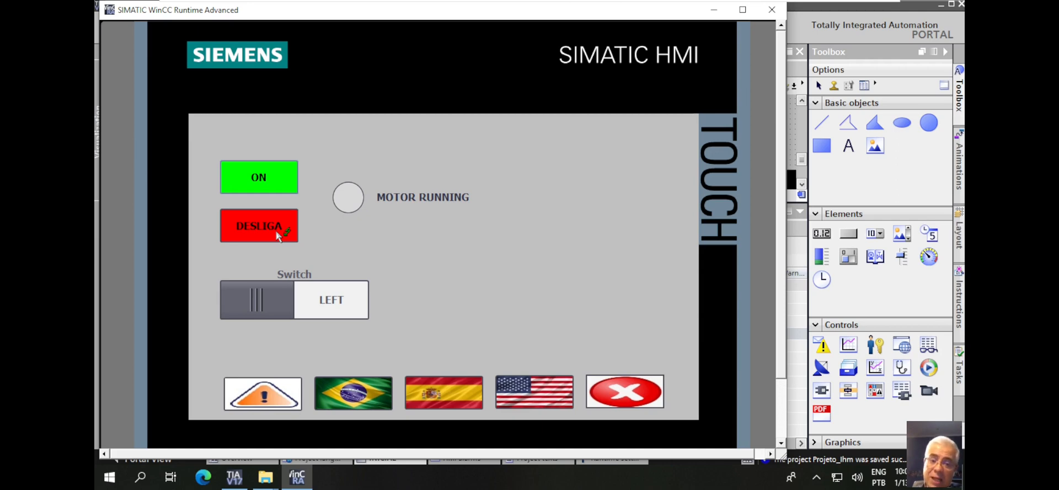
{"action": "left_click", "coordinate": [361, 403]}
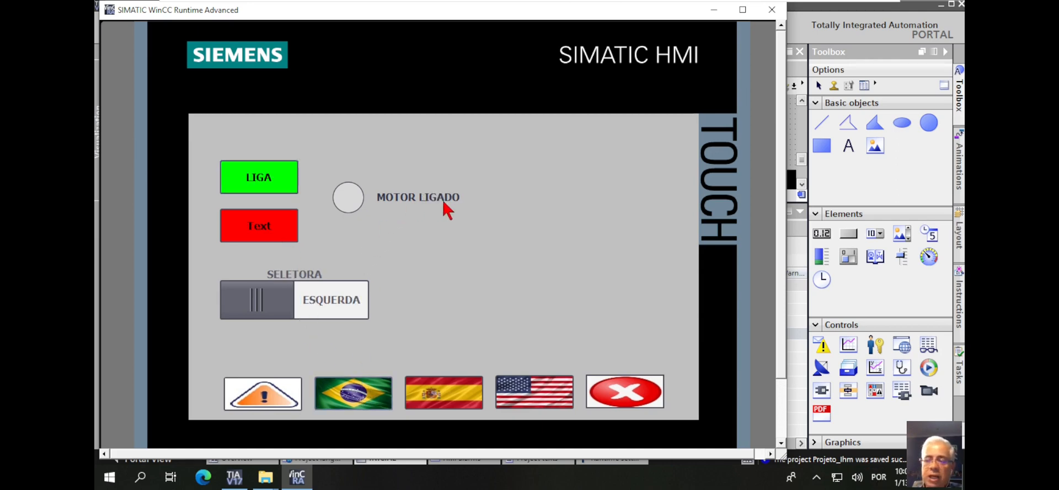